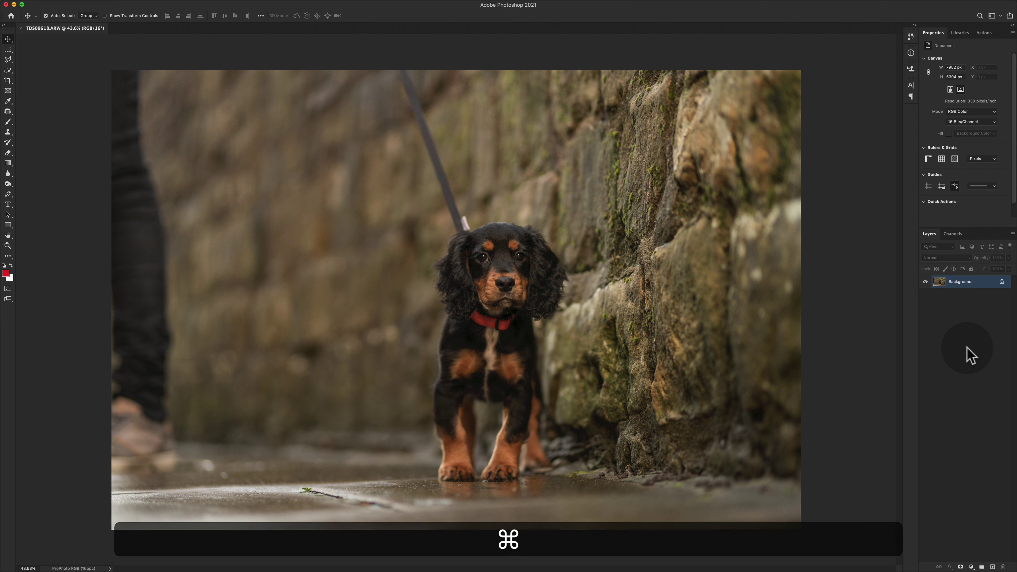
Duplicate the Background photo onto a new layer
key("super+j")
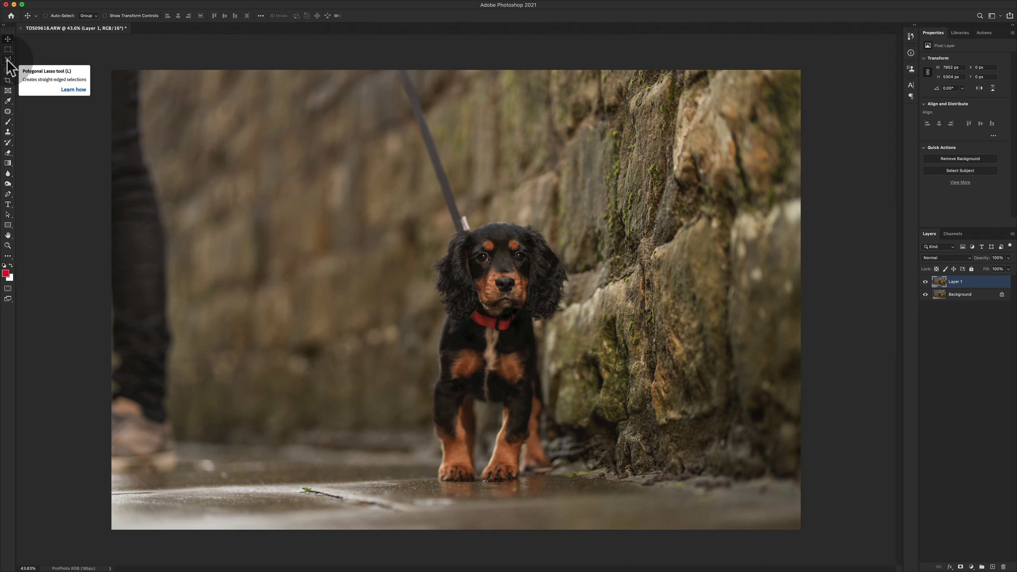
left_click(8, 49)
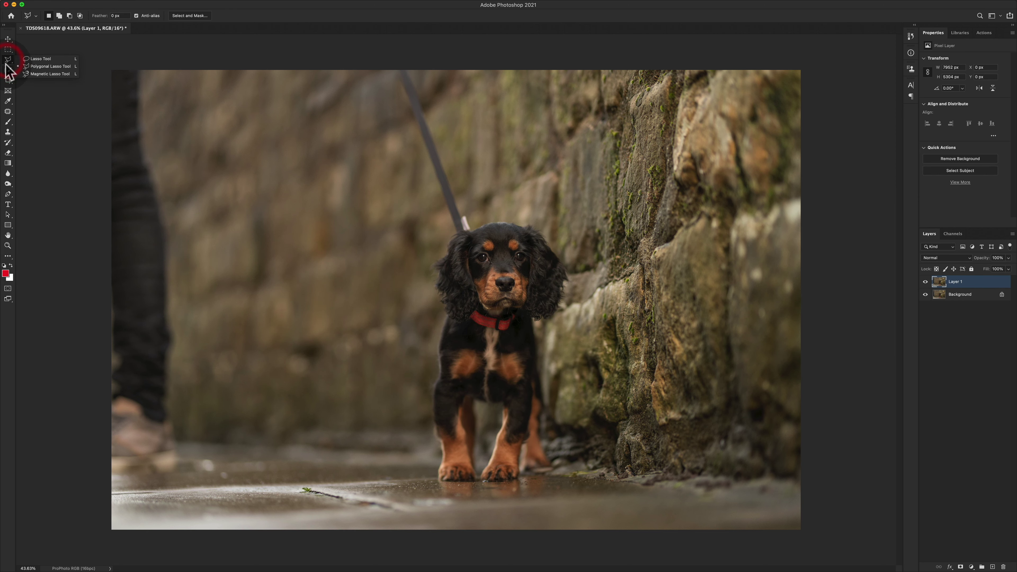
left_click(7, 48)
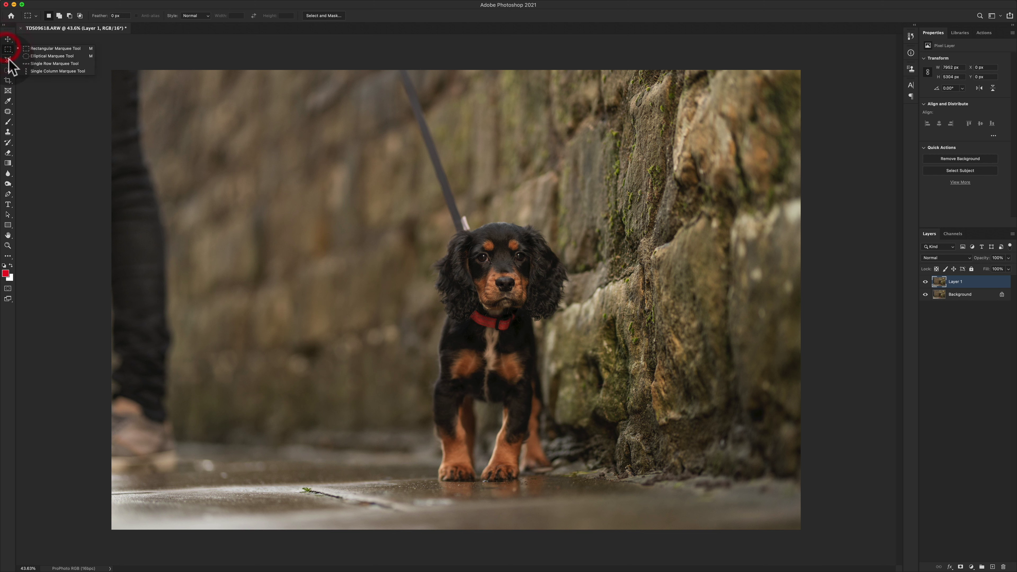
left_click(8, 60)
left_click(8, 49)
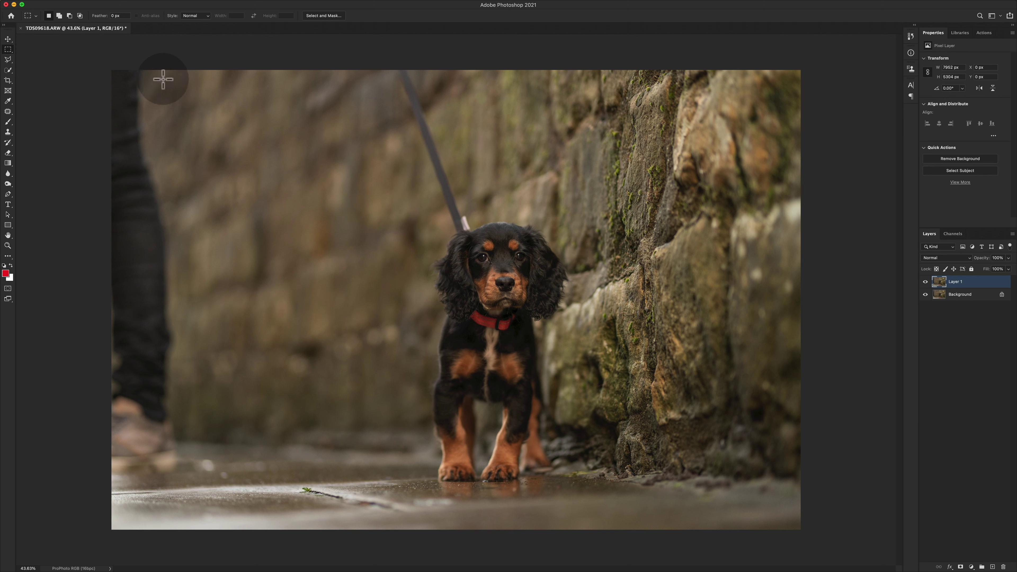
left_click_drag(105, 64, 199, 470)
left_click(322, 386)
left_click(8, 60)
left_click(42, 66)
left_click(155, 63)
left_click(163, 135)
left_click(207, 318)
left_click(193, 432)
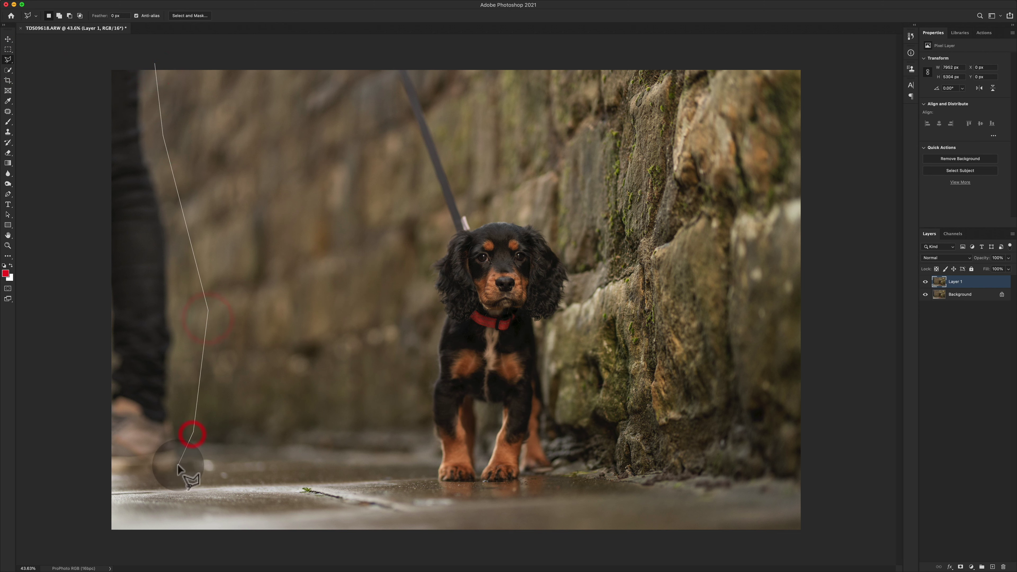
double_click(185, 479)
left_click(144, 313)
left_click(7, 57)
double_click(60, 72)
left_click(7, 59)
left_click(39, 58)
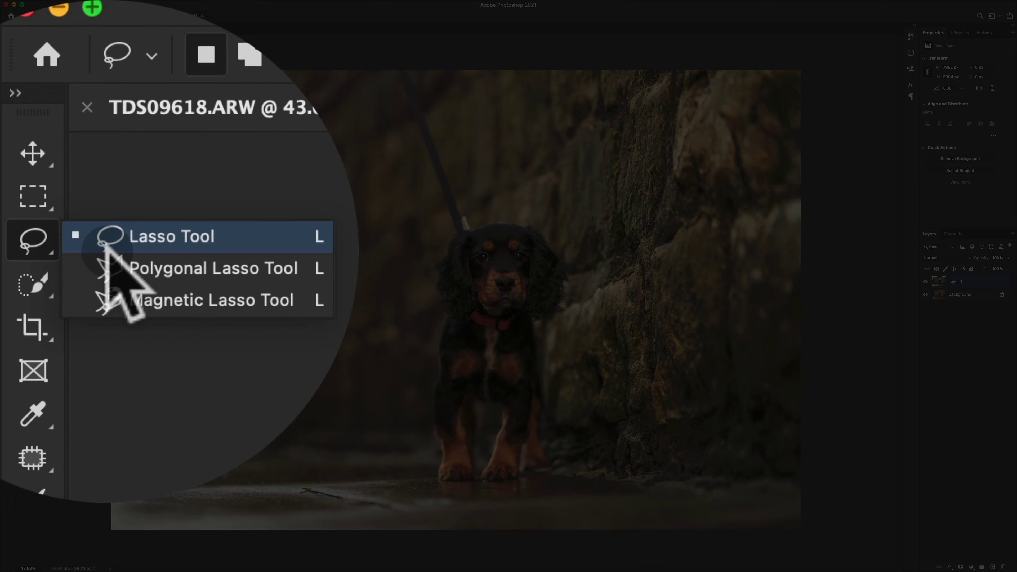
Draw a closed Polygonal Lasso selection around the person's leg and shoe, leaving a margin and extending past the photo's left edge
left_click(132, 266)
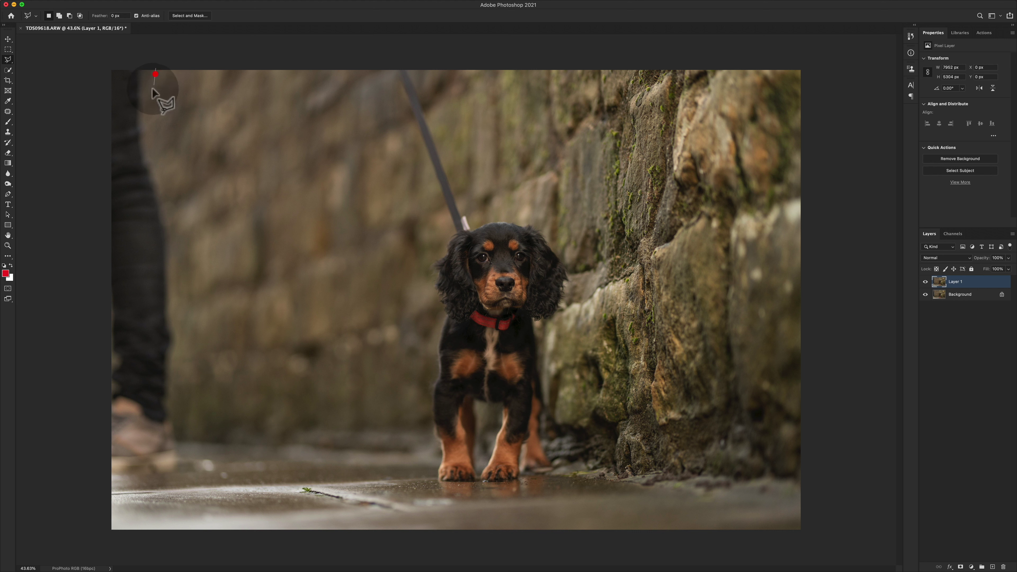
left_click(155, 69)
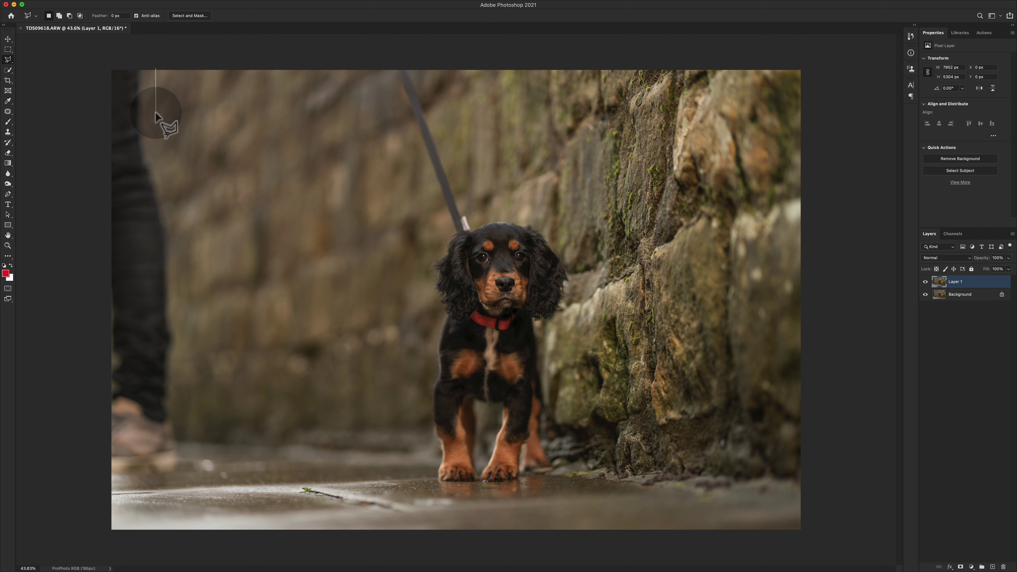
left_click(156, 115)
left_click(159, 147)
left_click(170, 194)
left_click(178, 210)
left_click(182, 263)
left_click(187, 320)
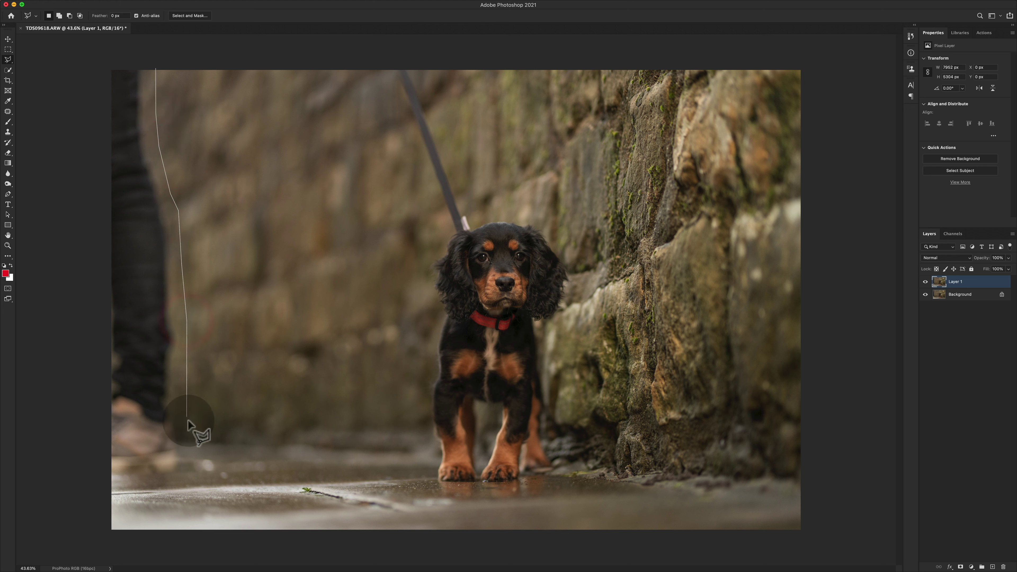
left_click(190, 416)
left_click(189, 477)
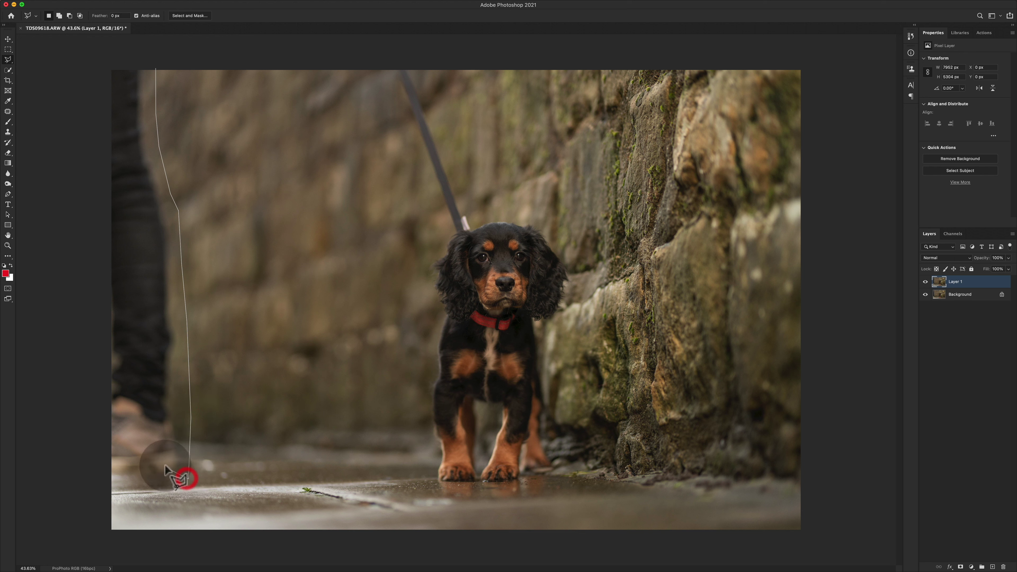
left_click(134, 484)
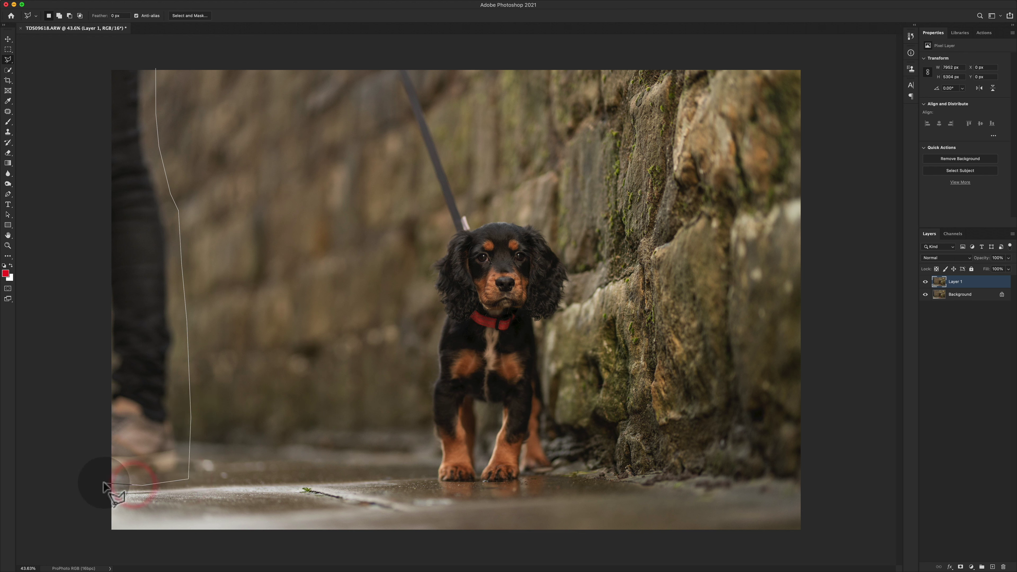
left_click(100, 486)
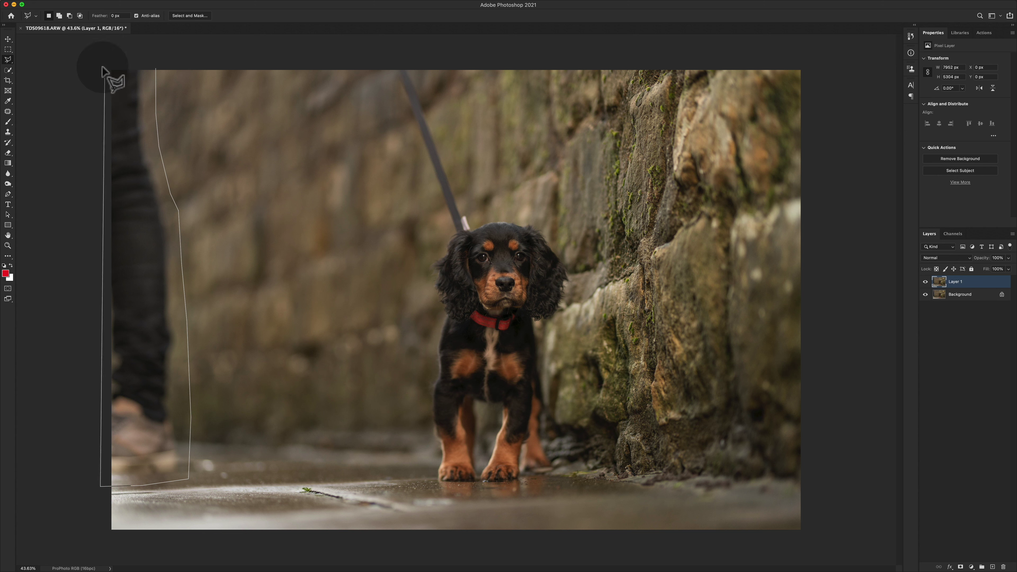
left_click(101, 56)
left_click(160, 62)
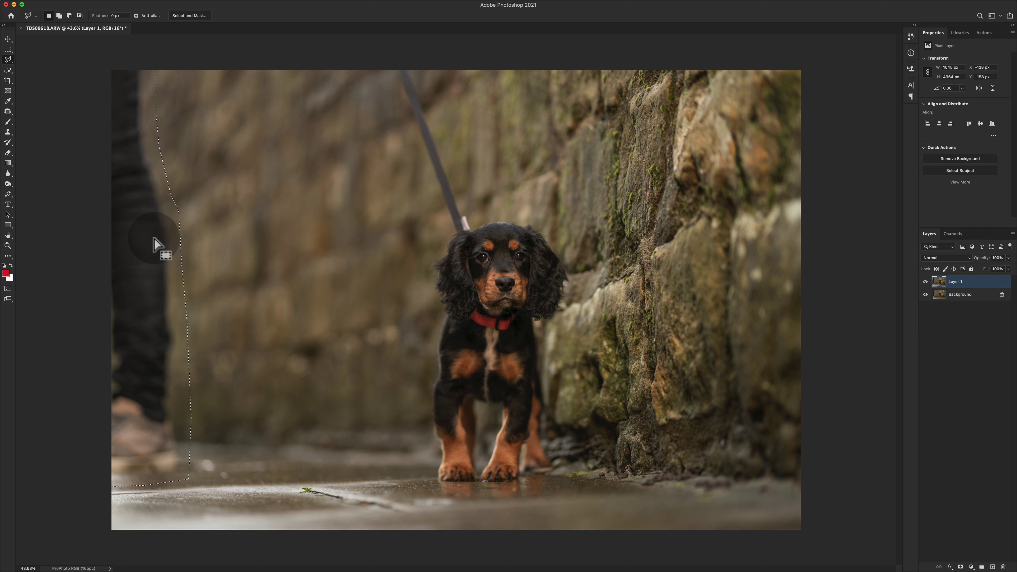
Fill the selected leg area using Content-Aware with colour adaptation, Normal mode and 100% opacity, and clear the selection
key("shift")
key("shift+BackSpace")
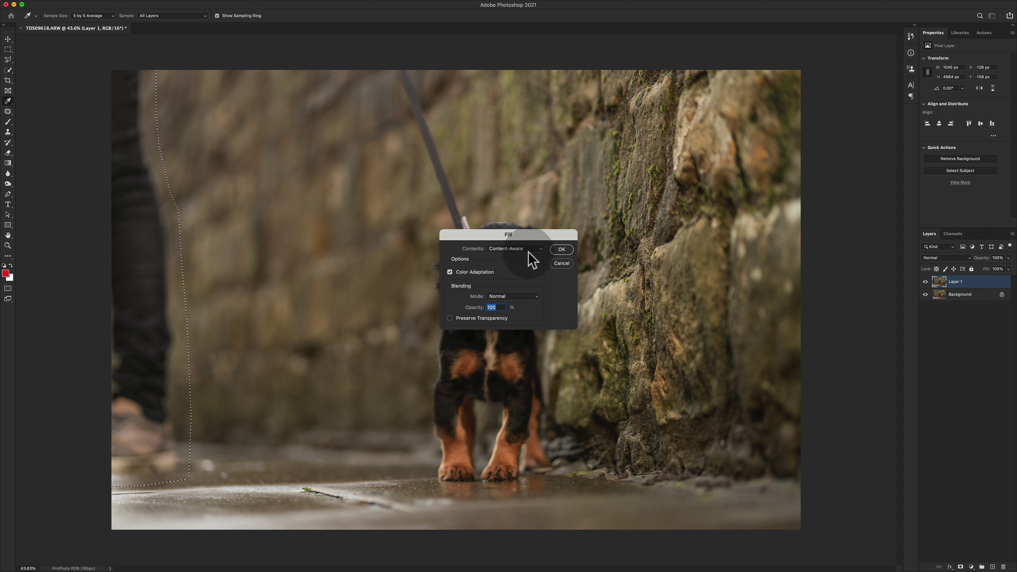
left_click(562, 249)
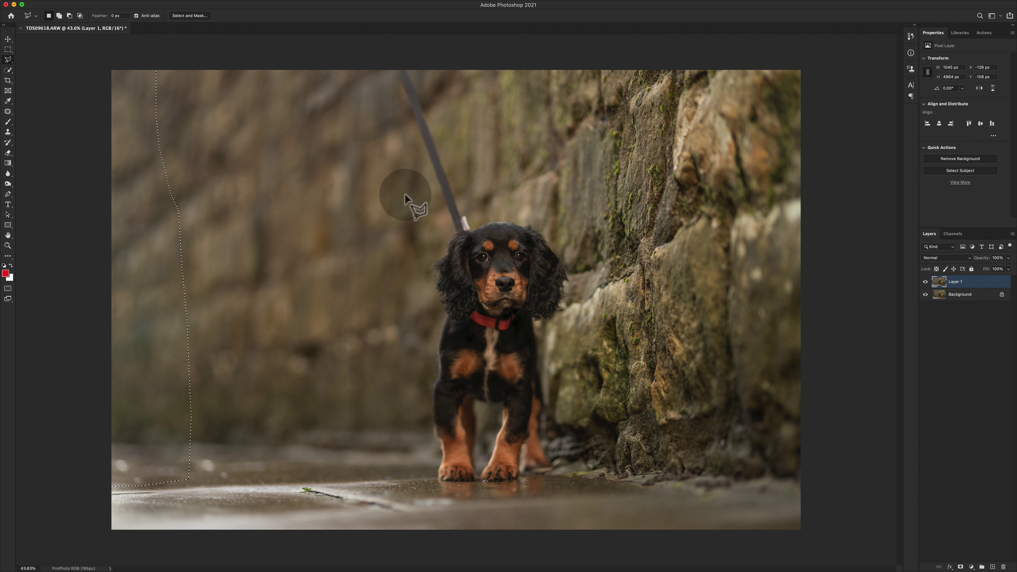
key("m")
left_click(313, 188)
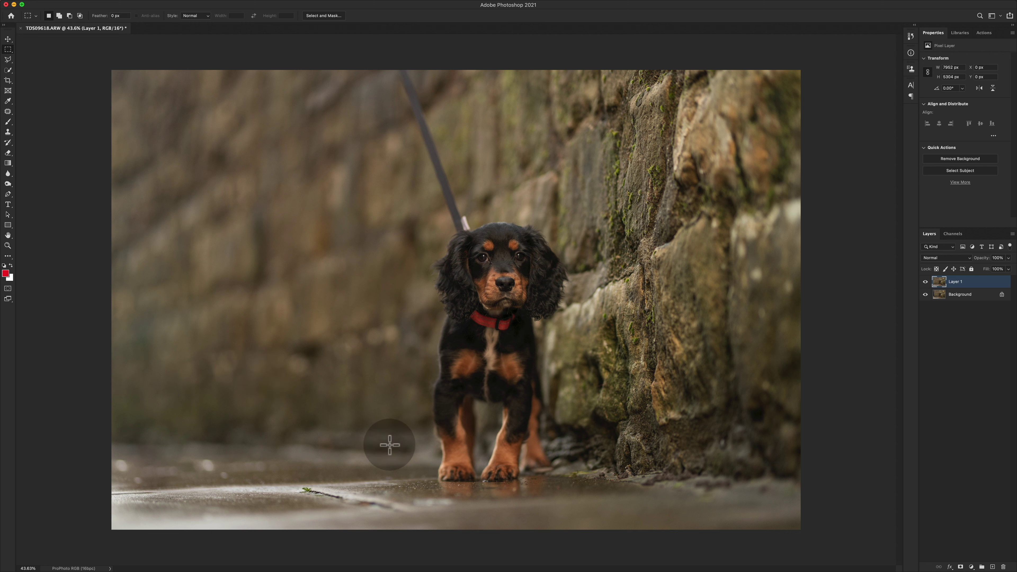
Compare the photo before and after the leg removal by toggling the visibility of Layer 1
left_click(925, 281)
left_click(926, 281)
left_click(926, 282)
left_click(925, 281)
left_click(926, 282)
left_click(925, 282)
left_click(925, 282)
left_click(925, 282)
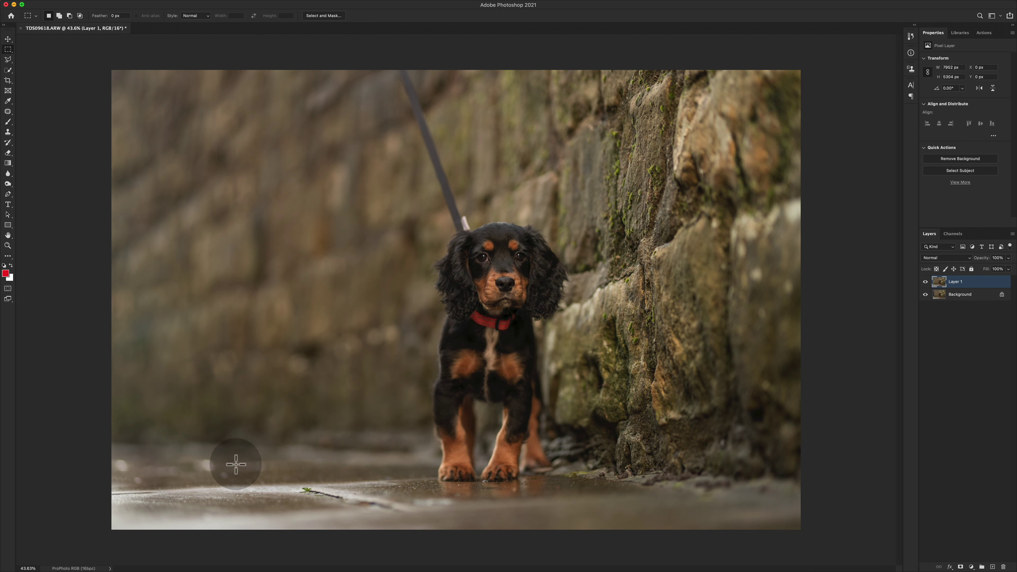
With the Healing Brush at about 560 px, sample the wall-to-pavement edge and repair that edge in the filled area on the photo's left
scroll(225, 455, "up", 5, "alt")
scroll(209, 459, "left", 5)
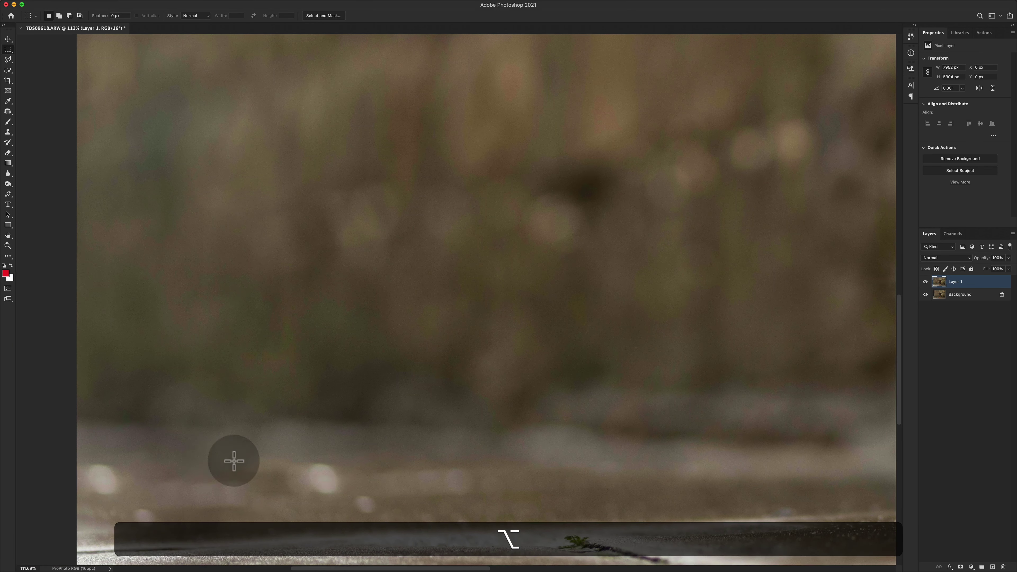
scroll(379, 477, "down", 3)
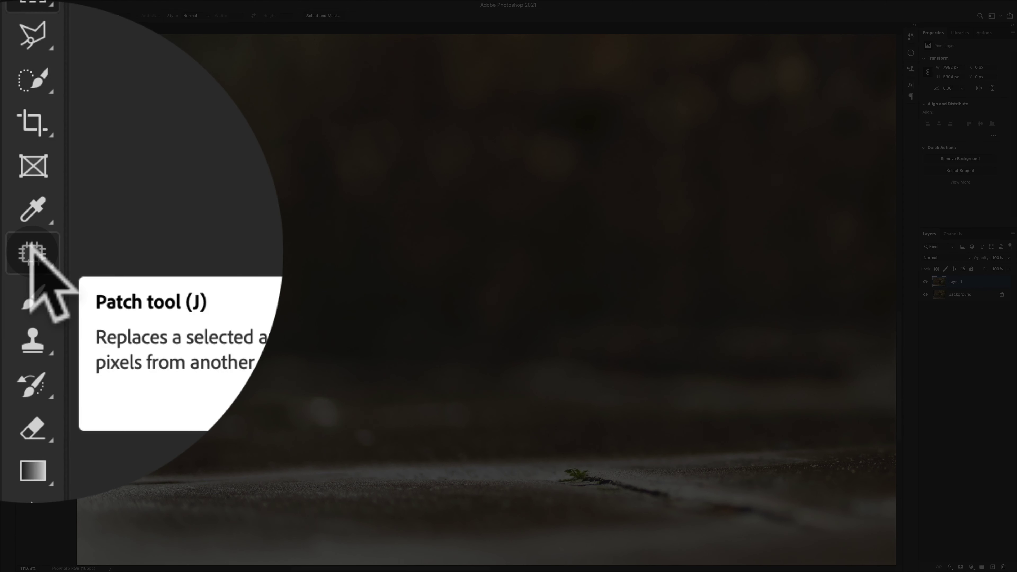
right_click(32, 254)
left_click(160, 282)
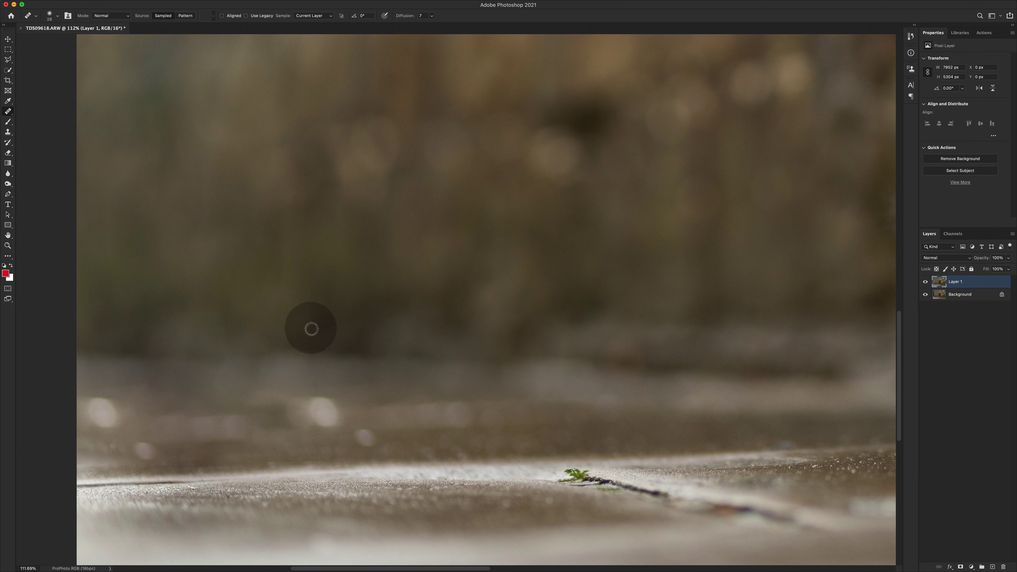
left_click_drag(313, 326, 412, 320)
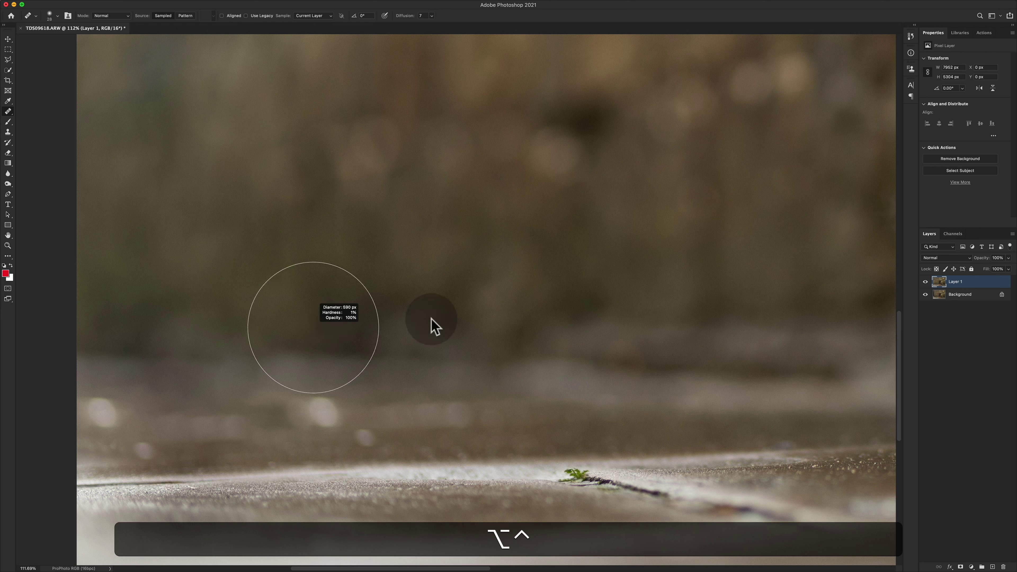
mouse_move(411, 326)
left_mouse_down()
mouse_move(452, 319)
mouse_move(400, 353)
mouse_move(398, 366)
left_mouse_up()
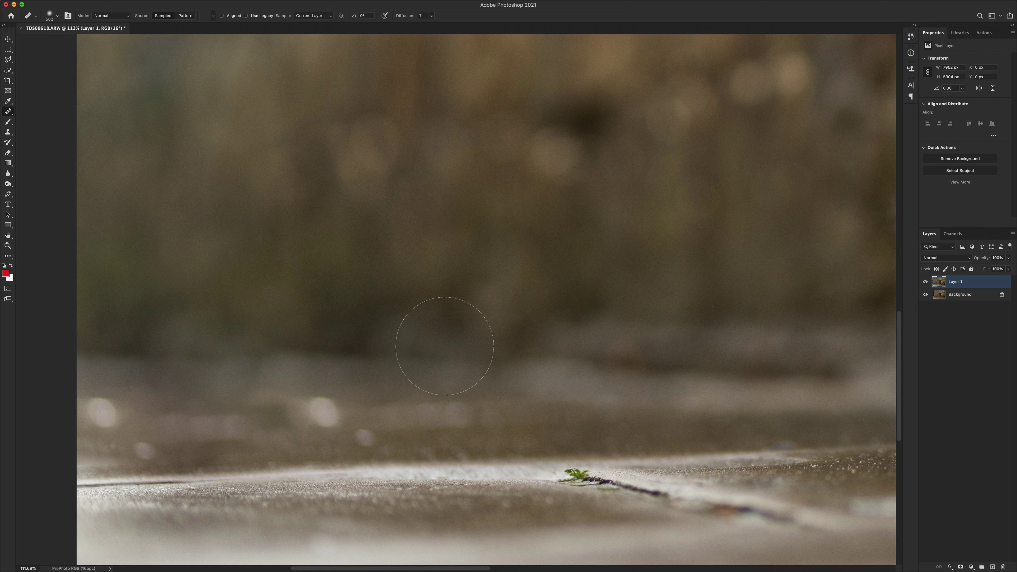
key("alt")
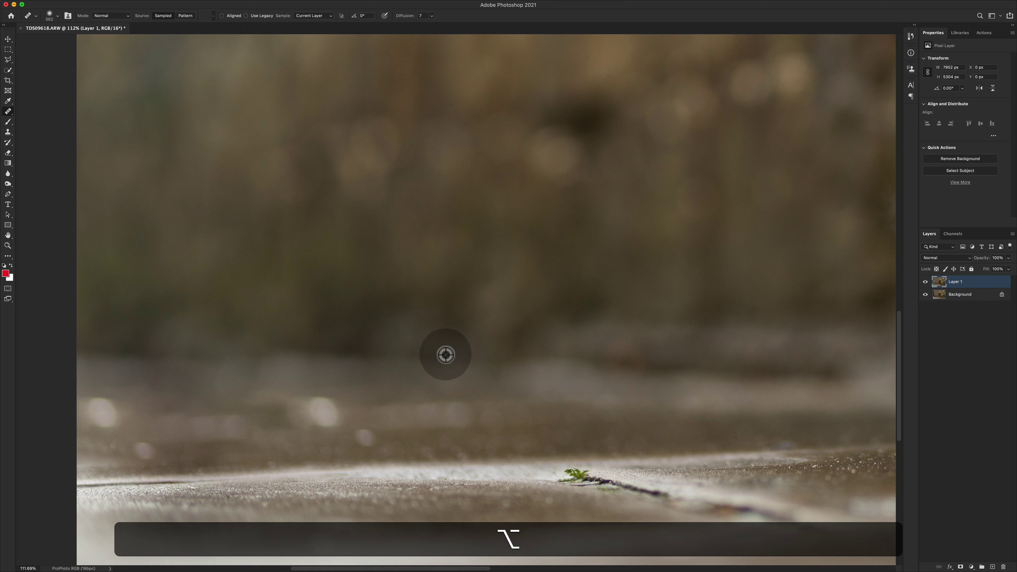
left_click(439, 357, "alt")
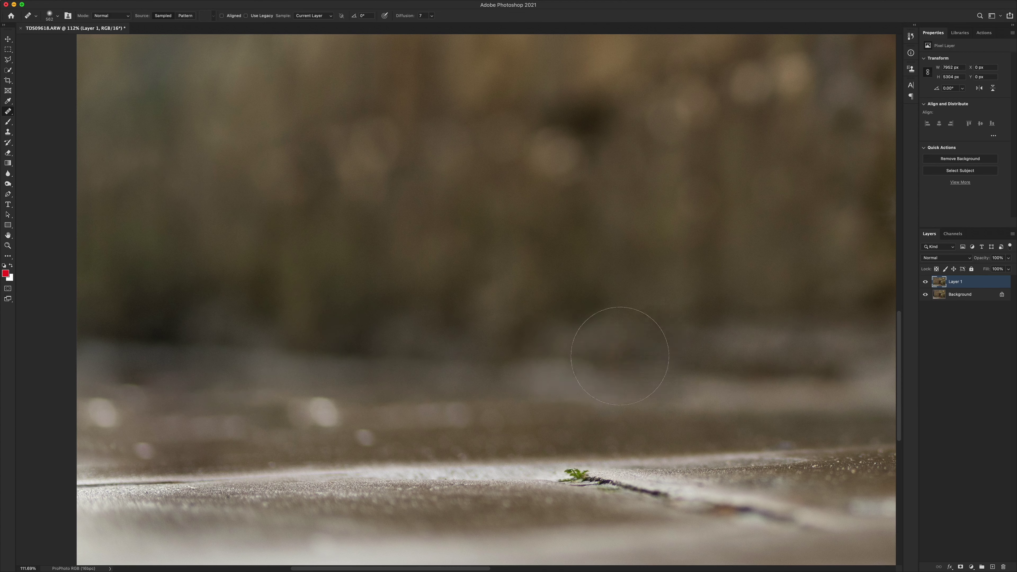
Reduce the Healing Brush to about 330 px and heal the small pavement highlight near the left edge using a clean pavement sample
key("ctrl+alt")
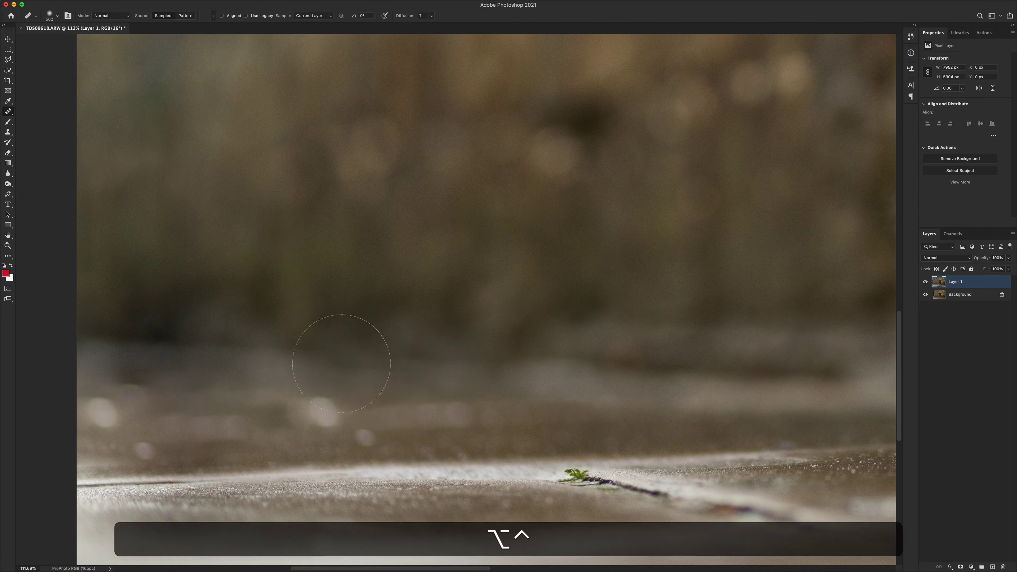
left_click_drag(334, 364, 243, 371)
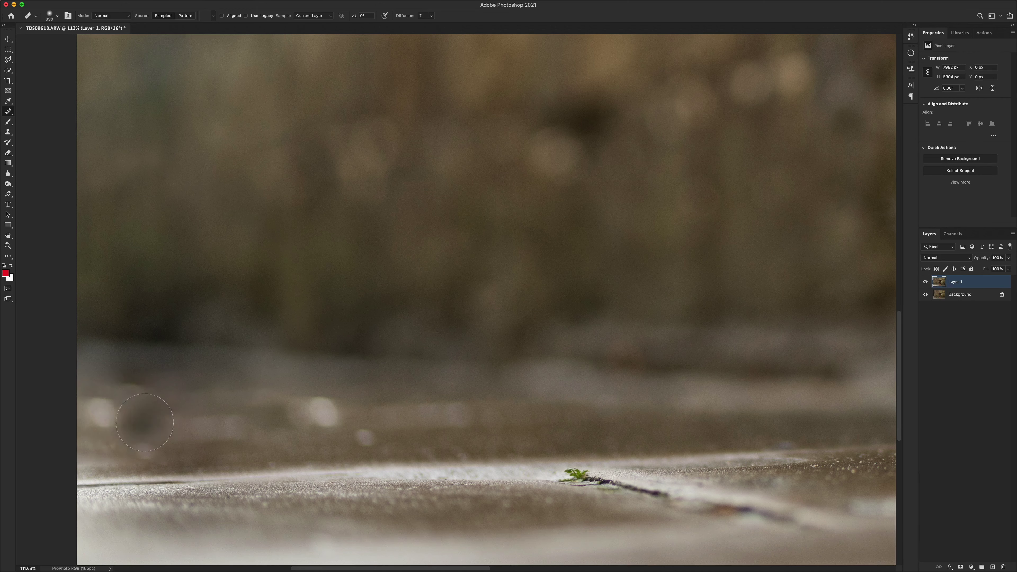
scroll(124, 401, "right", 1)
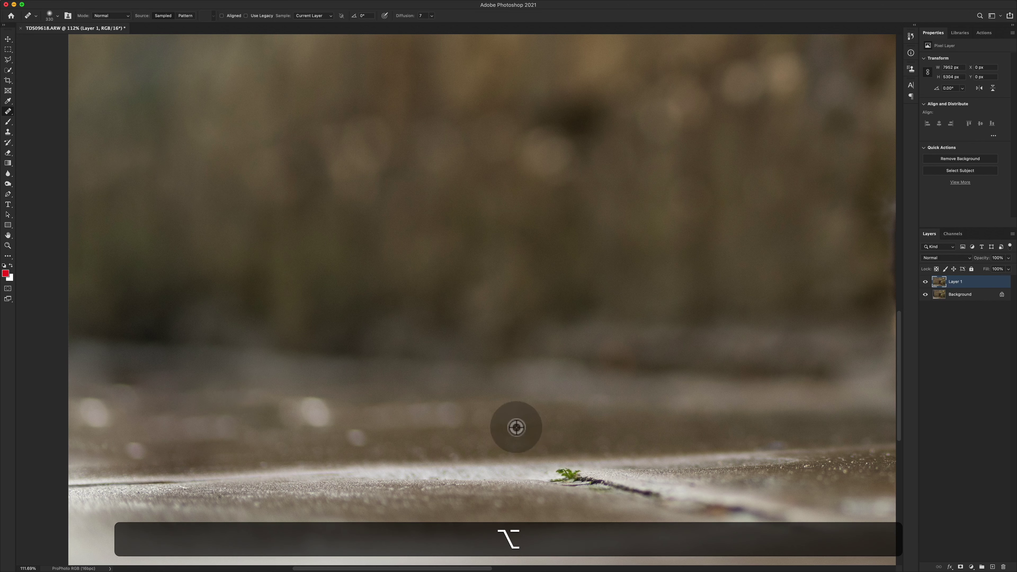
left_click(527, 433, "alt")
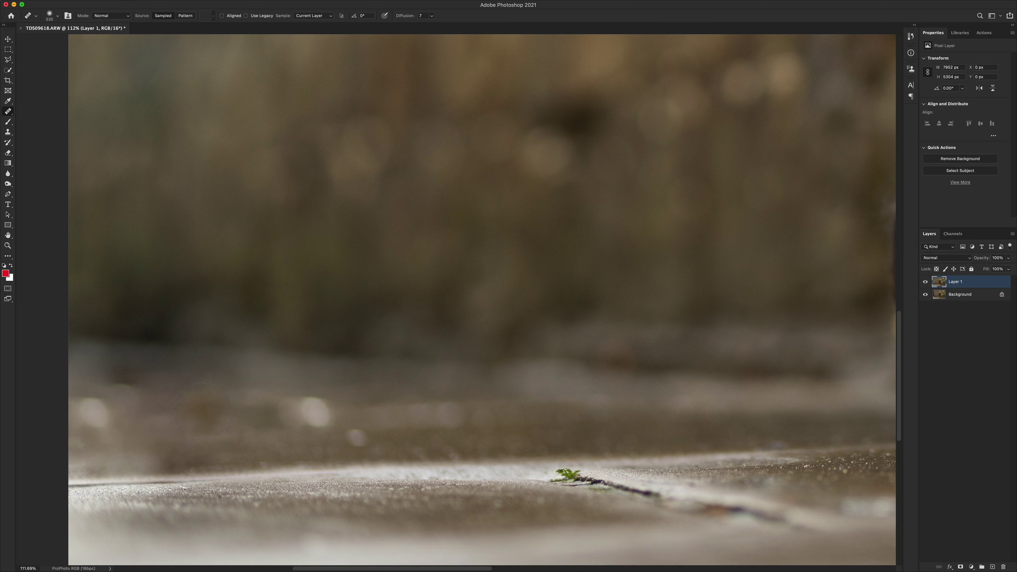
Resample nearby clean pavement and heal the large bright spot at the photo's left edge
key("alt")
left_click(195, 405, "alt")
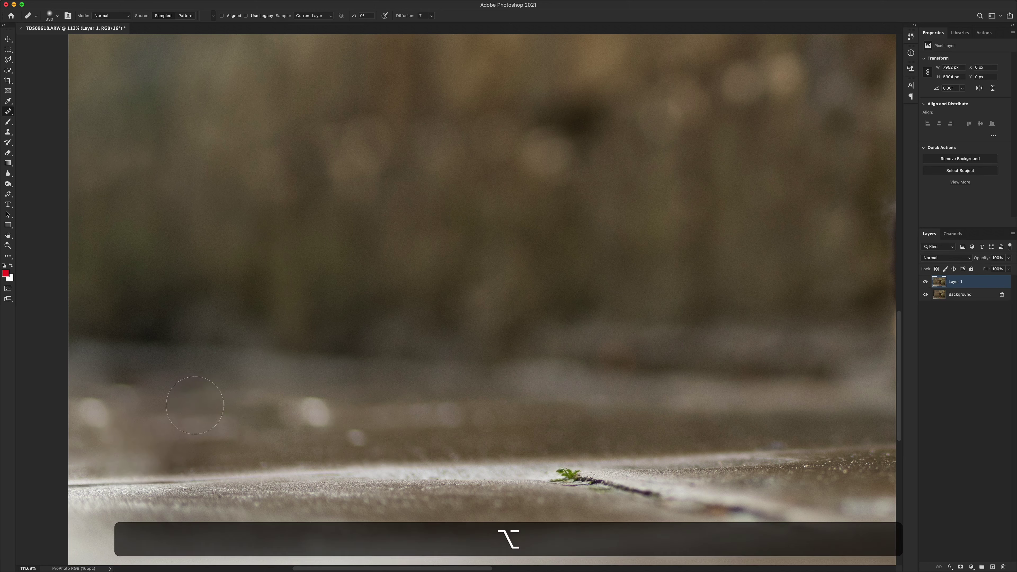
left_click_drag(89, 406, 91, 416)
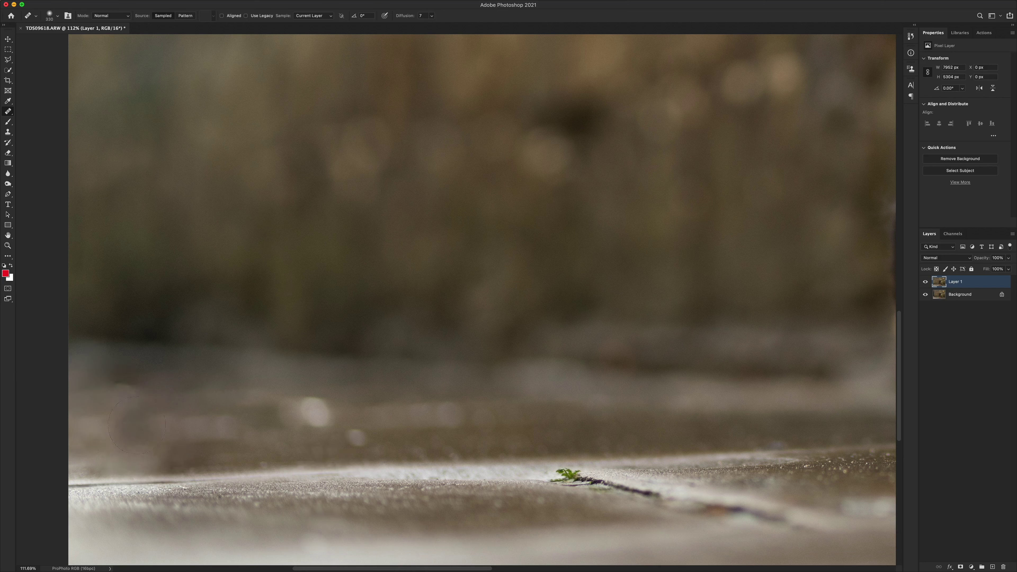
Reduce the Healing Brush to about 220 px and retouch the remaining marks on the left-hand pavement from a fresh sample
key("alt")
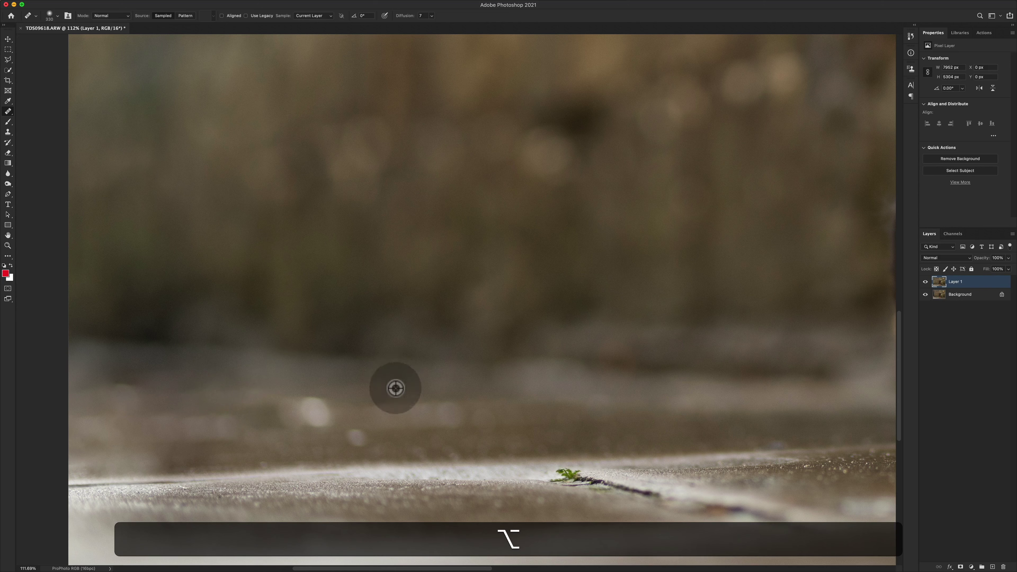
left_click_drag(393, 391, 367, 395)
left_click(384, 387, "alt")
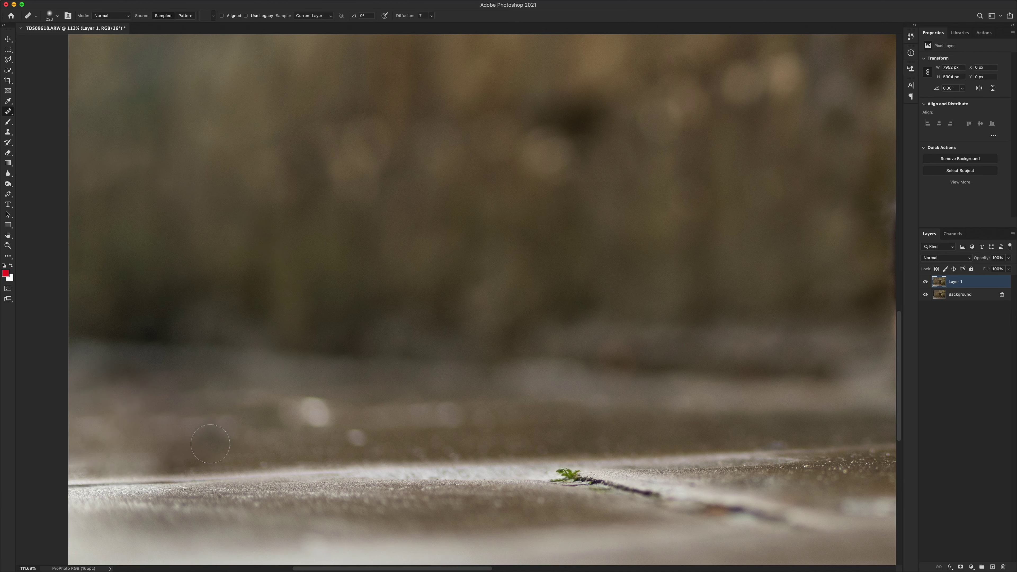
scroll(211, 443, "down", 5)
scroll(210, 444, "down", 2)
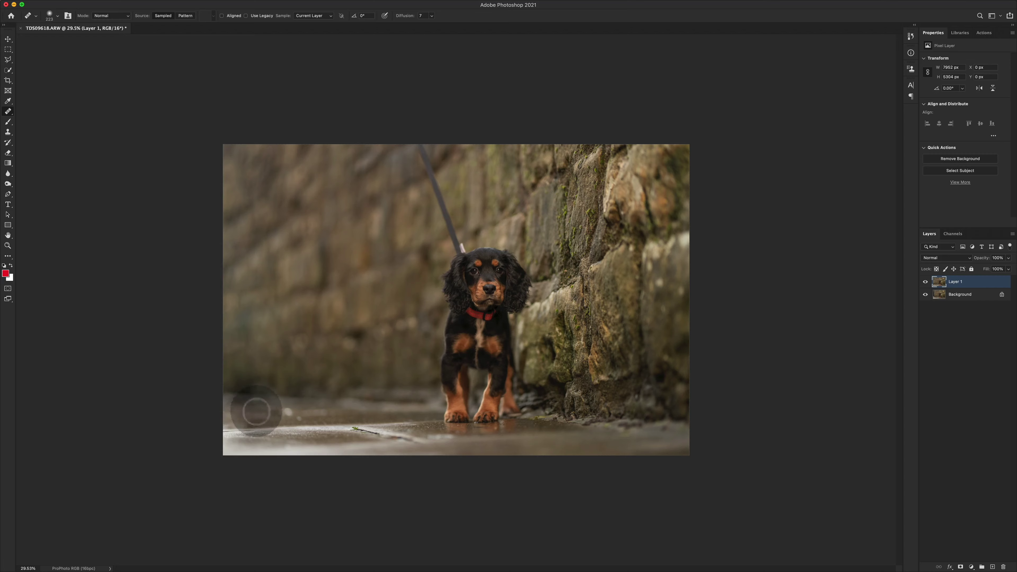
Enlarge the Healing Brush to about 400 px and retouch the pavement around the bright strip on the photo's left
scroll(248, 416, "up", 3)
scroll(243, 430, "left", 4)
mouse_move(339, 484)
left_mouse_down("ctrl+alt")
mouse_move(358, 484)
mouse_move(352, 491)
left_mouse_up("ctrl+alt")
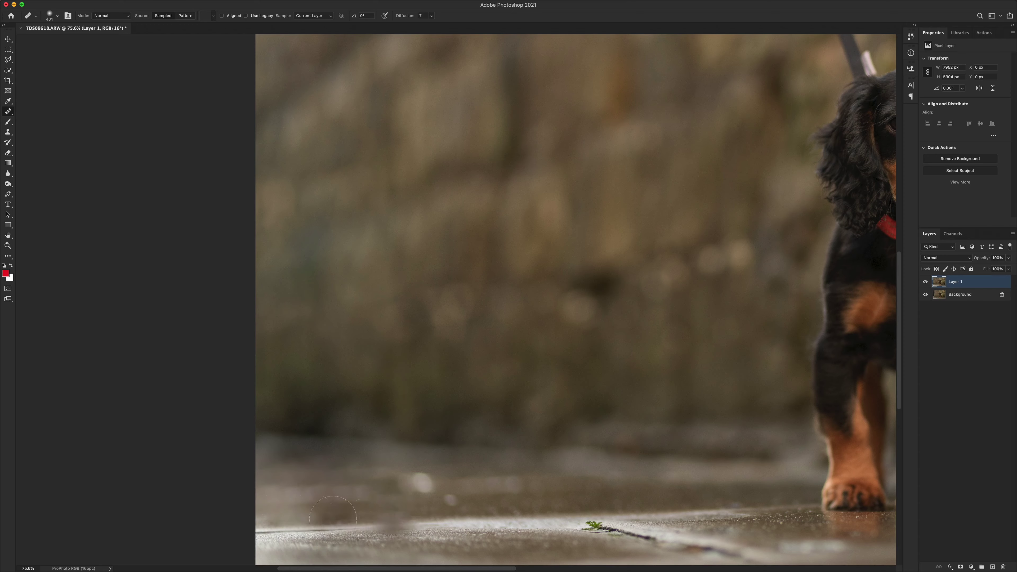
scroll(402, 520, "down", 5)
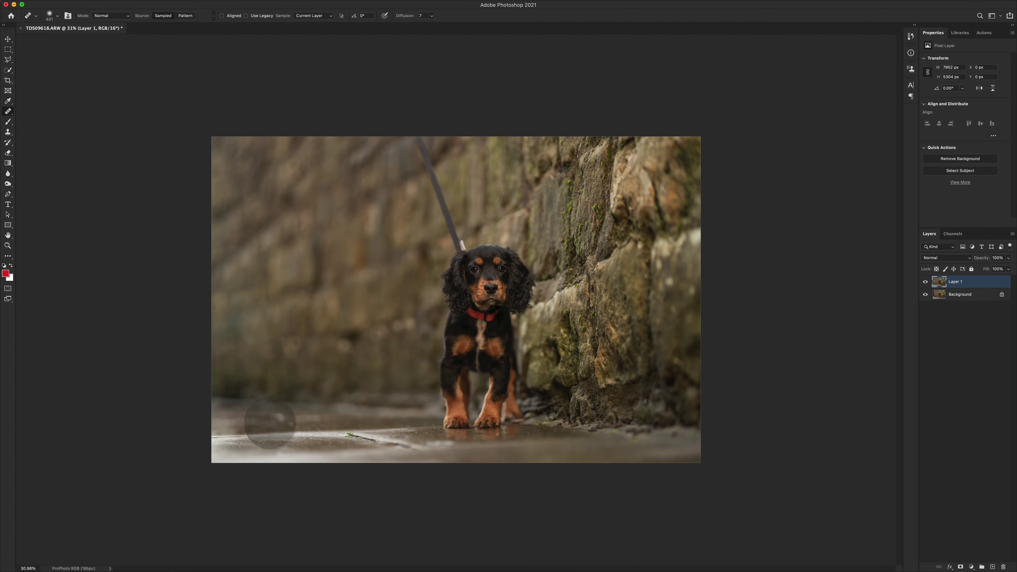
Sample clean pavement near the bright spots and compare Layer 1 with the original photo by hiding and showing the layer
scroll(269, 422, "up", 5)
left_click(270, 422, "alt")
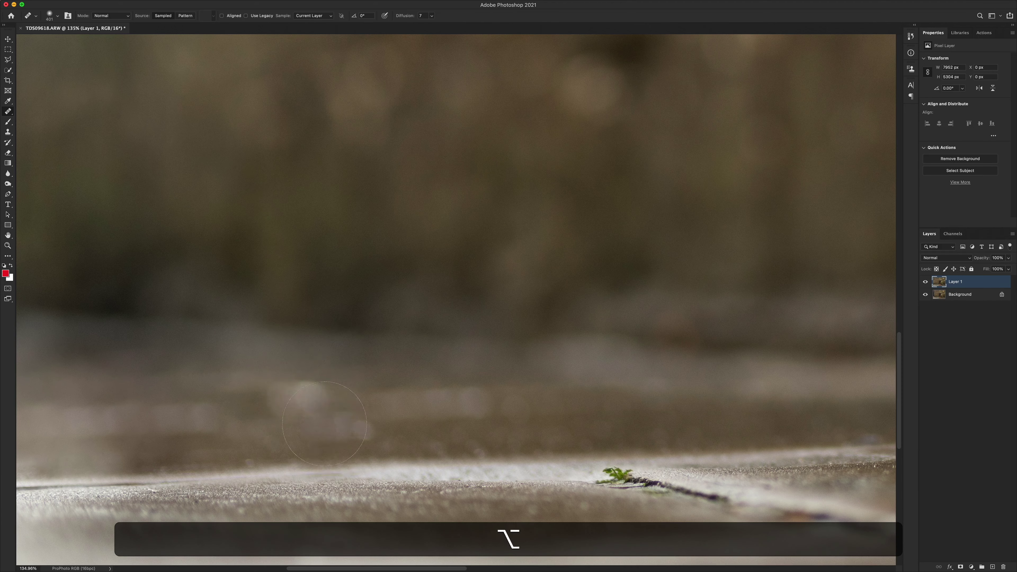
left_click(926, 282)
left_click(927, 282)
left_click(926, 282)
left_click(927, 283)
left_click(926, 282)
left_click(926, 282)
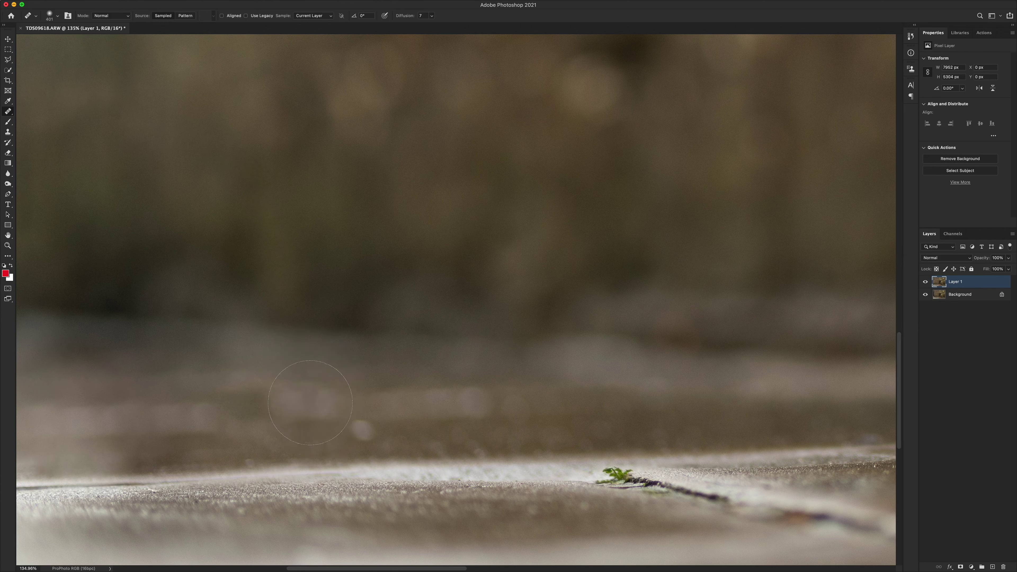
Undo the last heal, then heal the bright pavement spot from a fresh sample with the Healing Brush reduced to about 324 px
key("super+z")
left_click(258, 321)
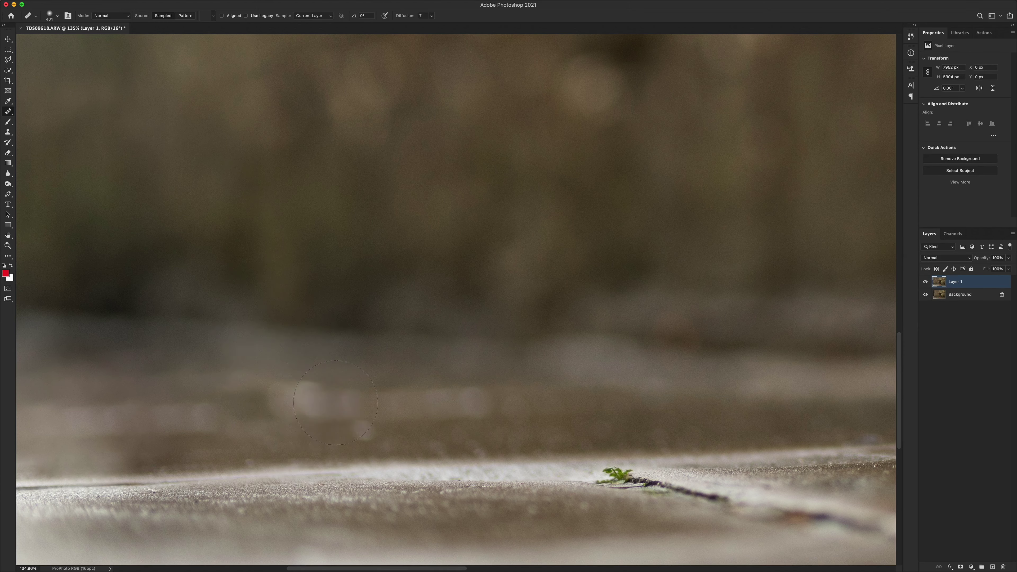
left_click_drag(330, 397, 304, 400, "ctrl+alt")
left_click(422, 389, "alt")
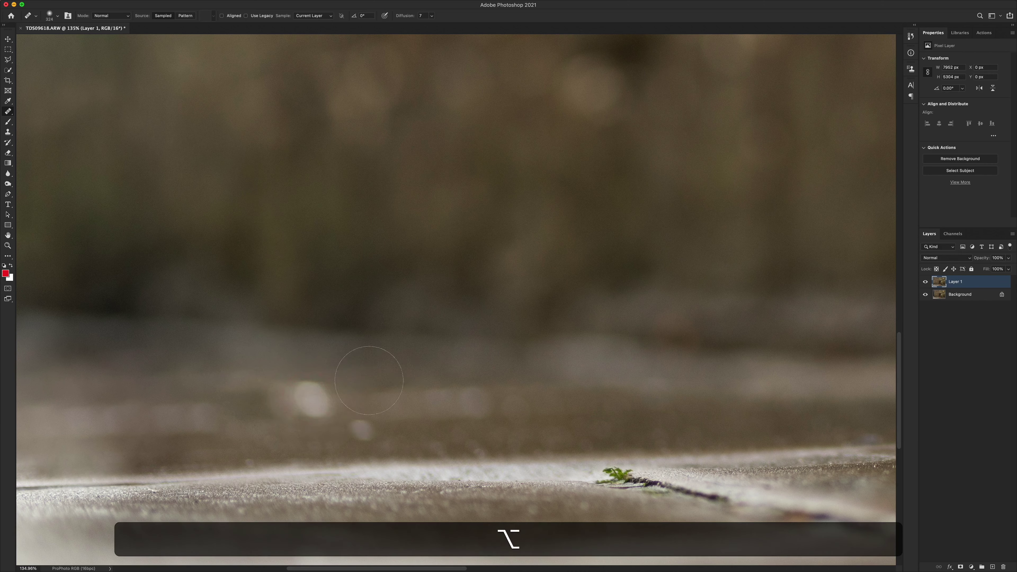
left_click(308, 392)
scroll(498, 459, "down", 6)
scroll(498, 459, "down", 1)
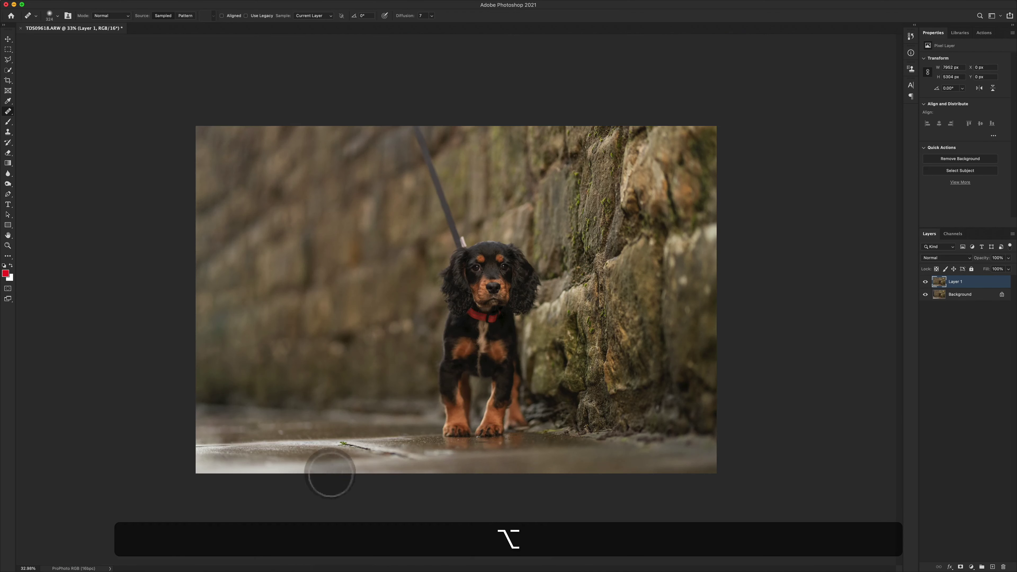
Try to heal the pavement around the bright strip using a sample from the darker area above it
scroll(250, 425, "up", 3)
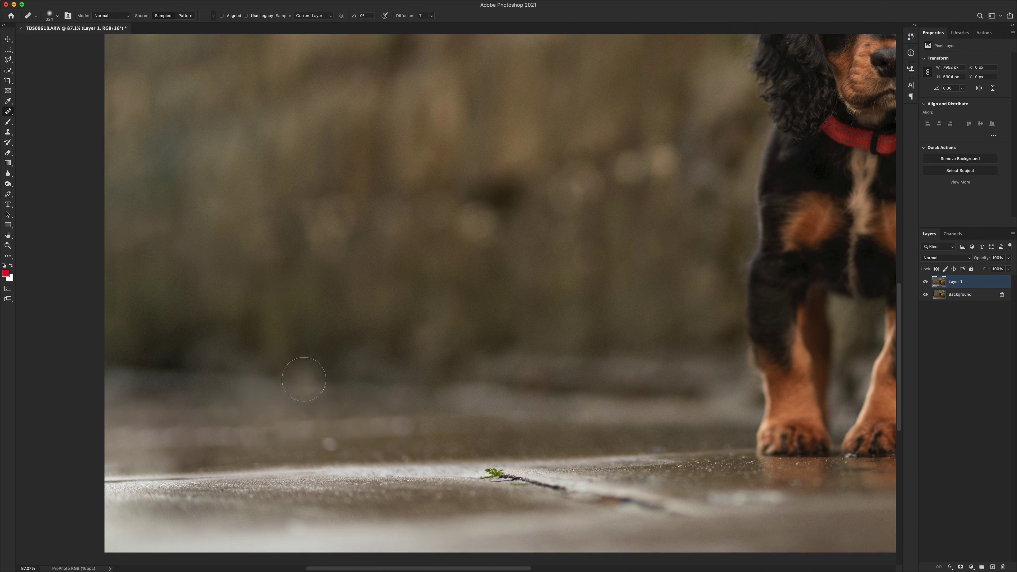
left_click(309, 379, "alt")
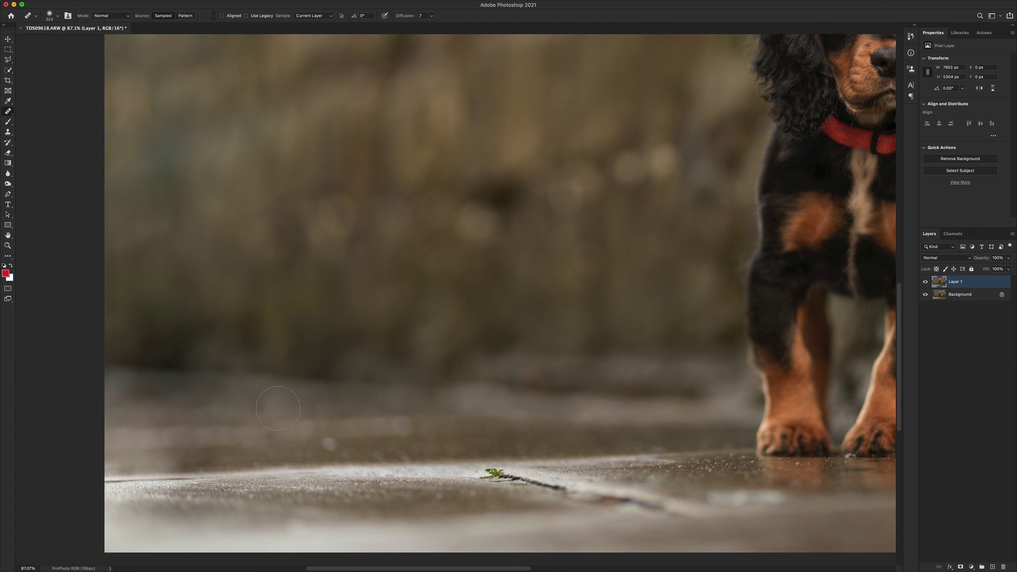
left_click(398, 463)
key("super+z")
Reduce the Healing Brush to about 124 px and retouch the thin dark seam at the photo's left edge from a fresh sample
left_click(182, 501, "alt")
scroll(182, 501, "up", 6)
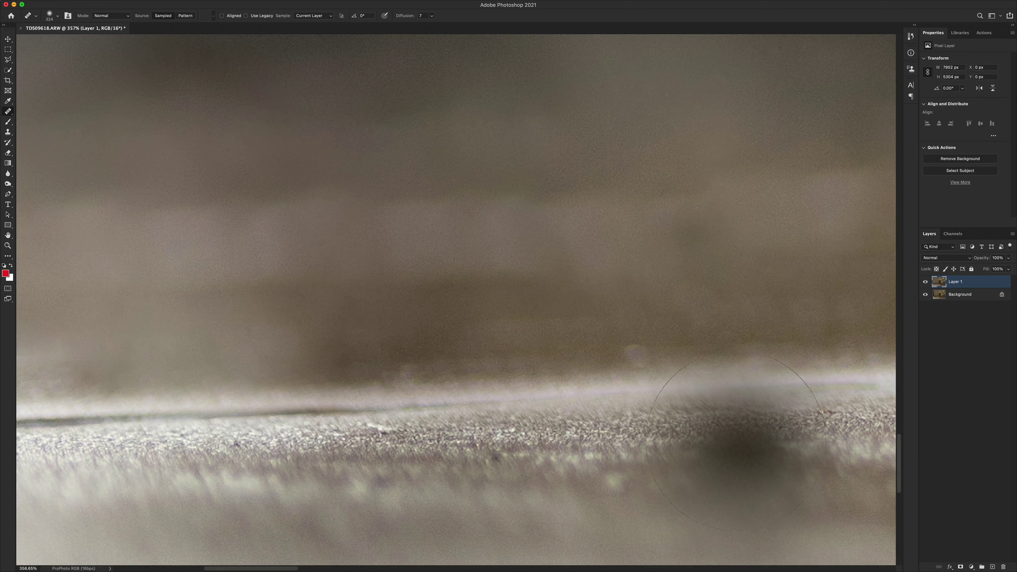
mouse_move(344, 408)
left_mouse_down("ctrl+alt")
mouse_move(172, 435)
mouse_move(193, 423)
left_mouse_up("ctrl+alt")
scroll(218, 434, "left", 3)
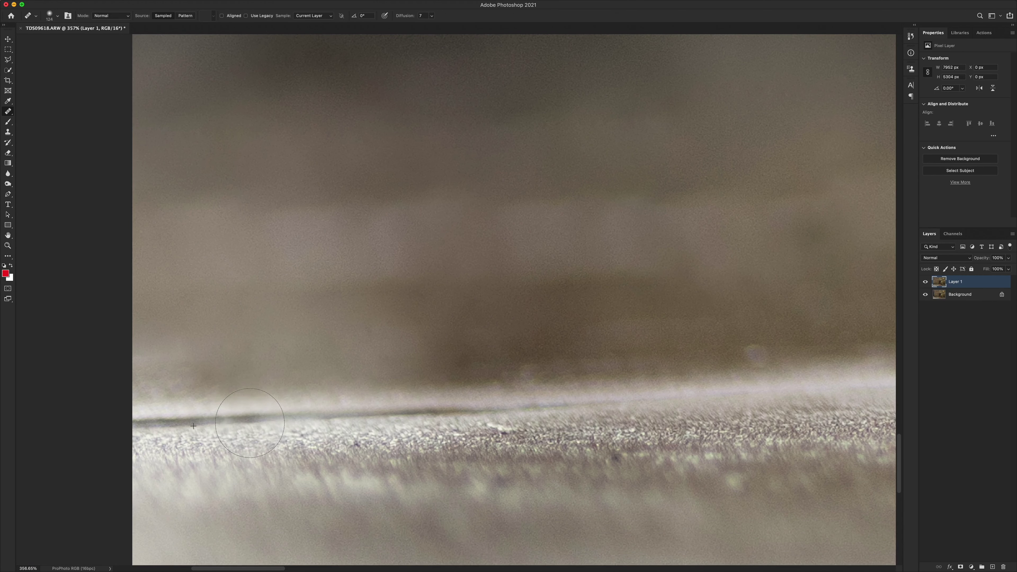
Enlarge the Healing Brush to about 178 px and heal the small bright spot above the pavement strip
scroll(512, 462, "down", 5)
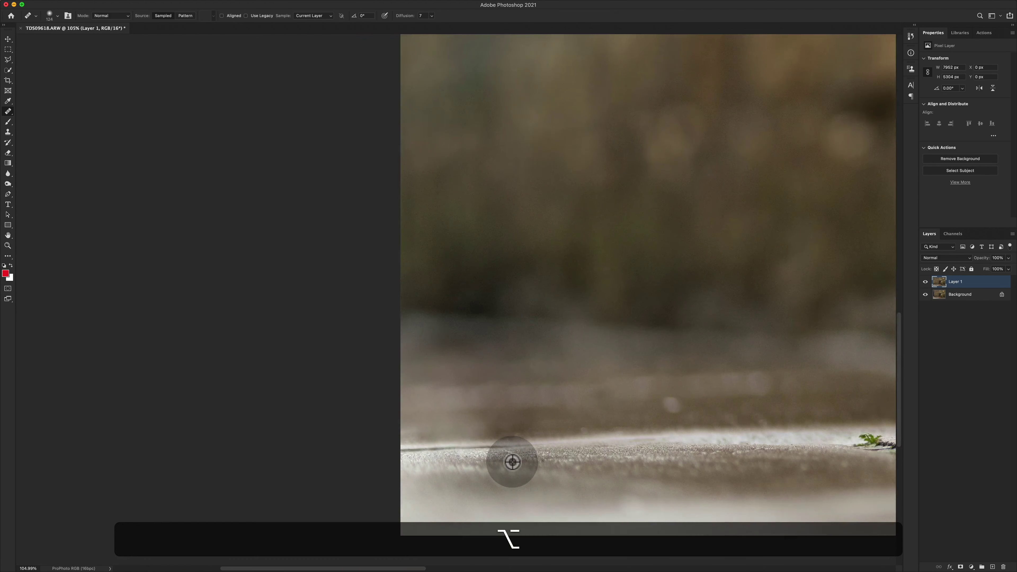
scroll(513, 462, "down", 3)
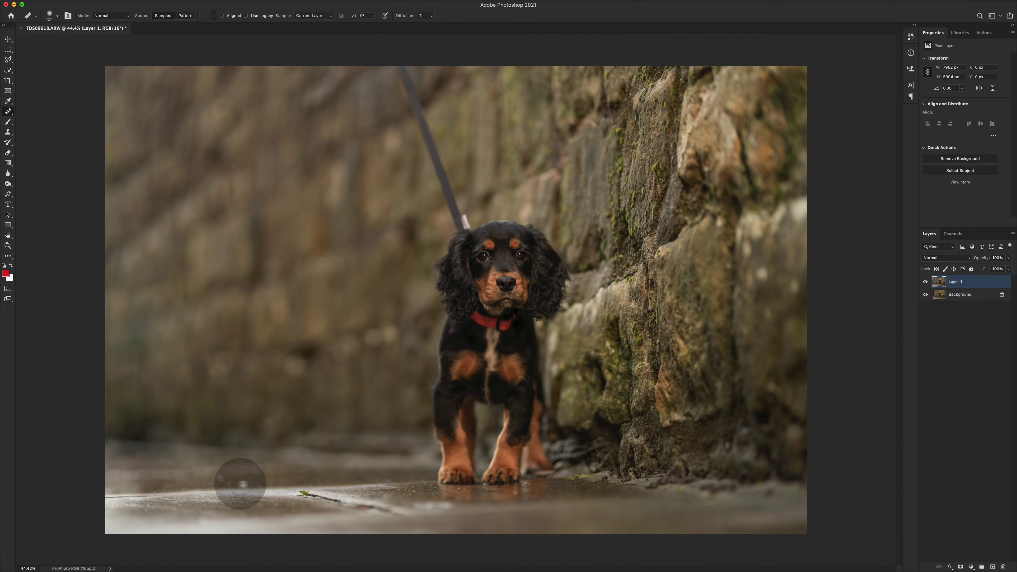
left_click_drag(245, 472, 264, 477, "ctrl+alt")
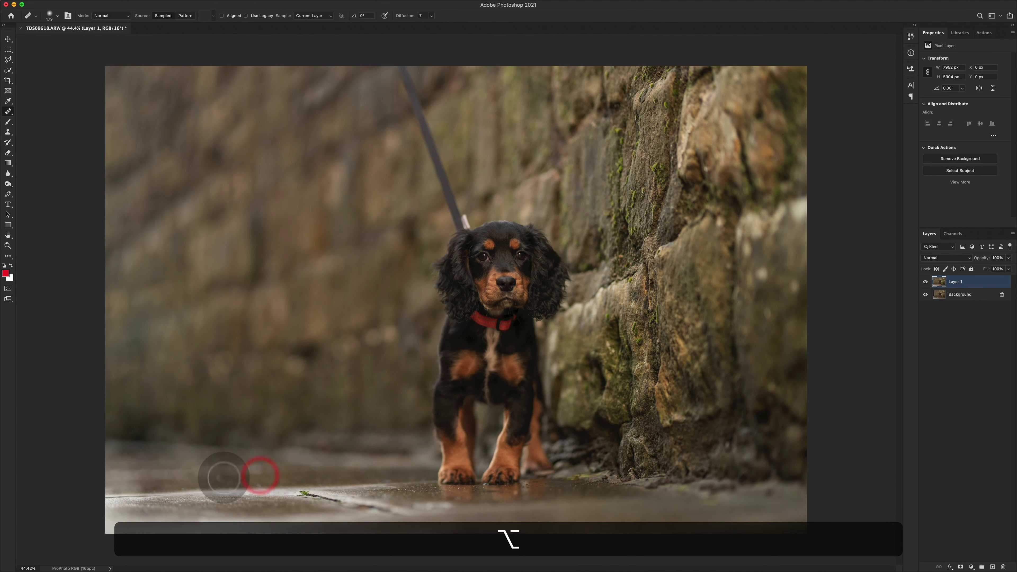
left_click(228, 476)
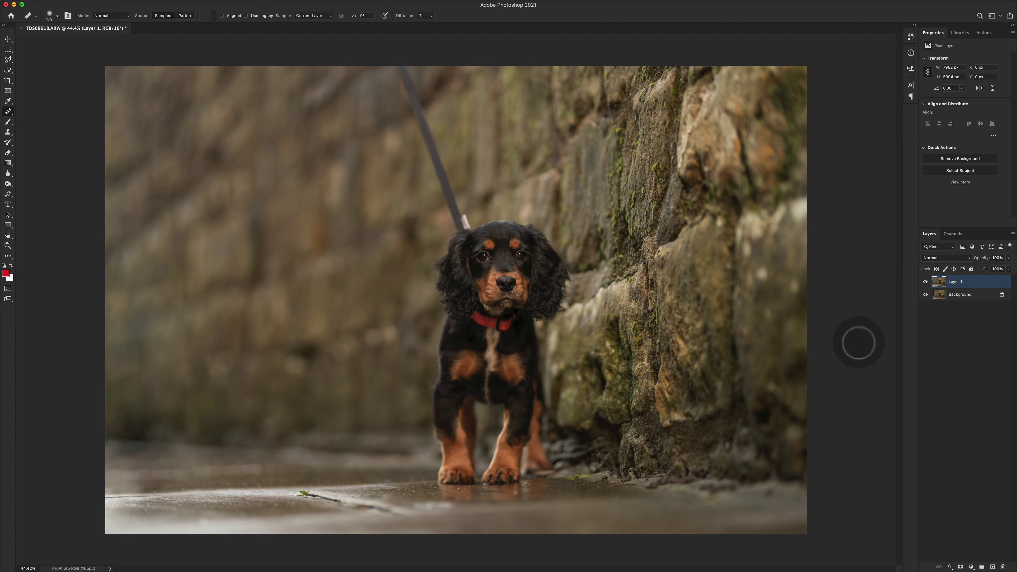
Hide and show Layer 1 repeatedly to compare the retouched pavement and background with the original photo
left_click(925, 282)
left_click(925, 283)
left_click(926, 282)
left_click(925, 283)
left_click(925, 282)
left_click(925, 283)
Enlarge the Healing Brush to about 278 px and sample the blurred wall on the photo's left side
scroll(192, 285, "up", 3, "alt")
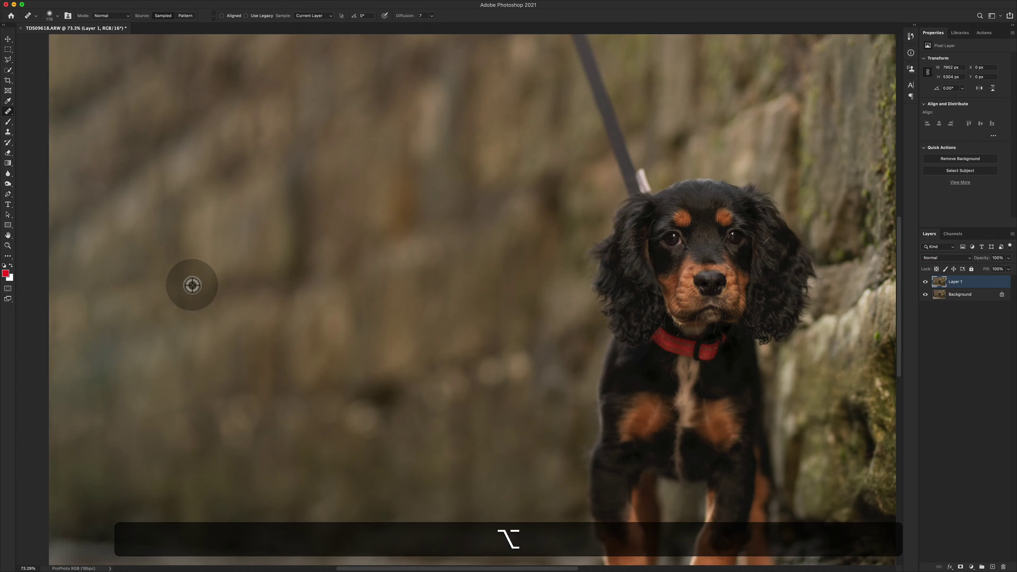
scroll(191, 287, "up", 3)
scroll(190, 287, "left", 3)
mouse_move(257, 320)
left_mouse_down("ctrl+alt")
mouse_move(292, 311)
mouse_move(230, 219)
left_mouse_up("ctrl+alt")
left_click(282, 294, "alt")
scroll(301, 338, "up", 3)
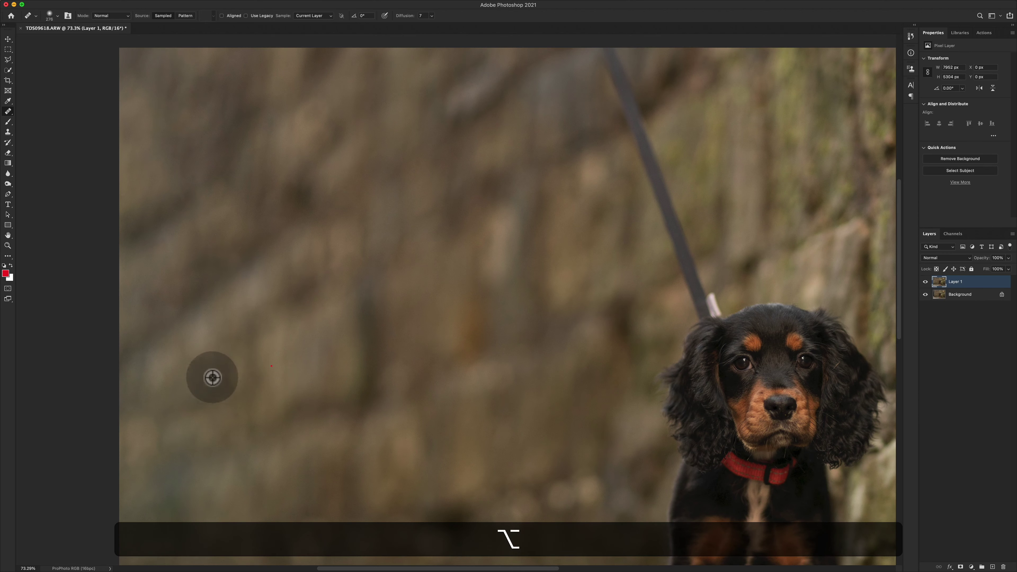
Examine the wall, the lead, the puppy and the pavement for remaining distractions
scroll(289, 461, "up", 6)
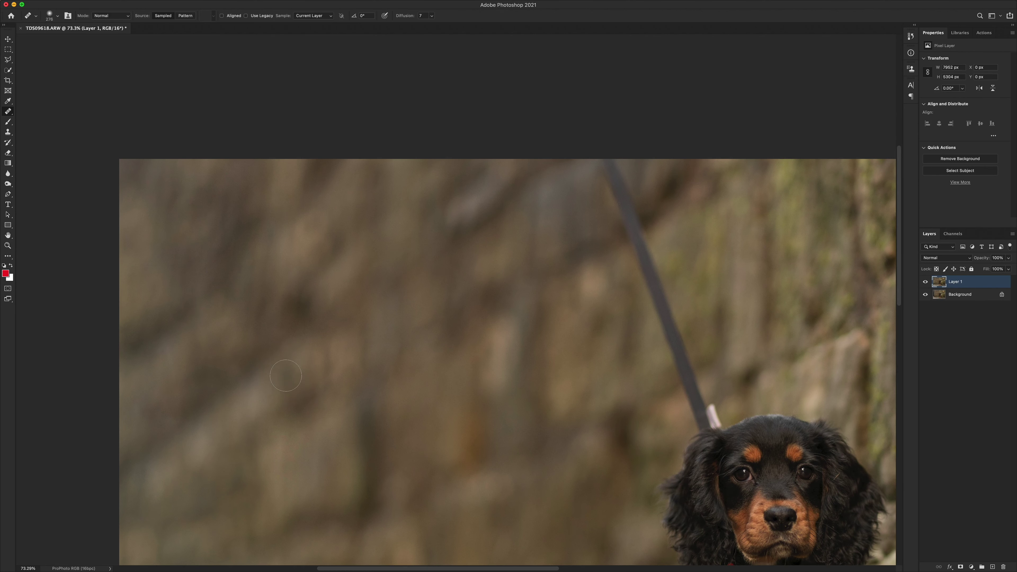
scroll(282, 216, "right", 5)
scroll(283, 215, "down", 6)
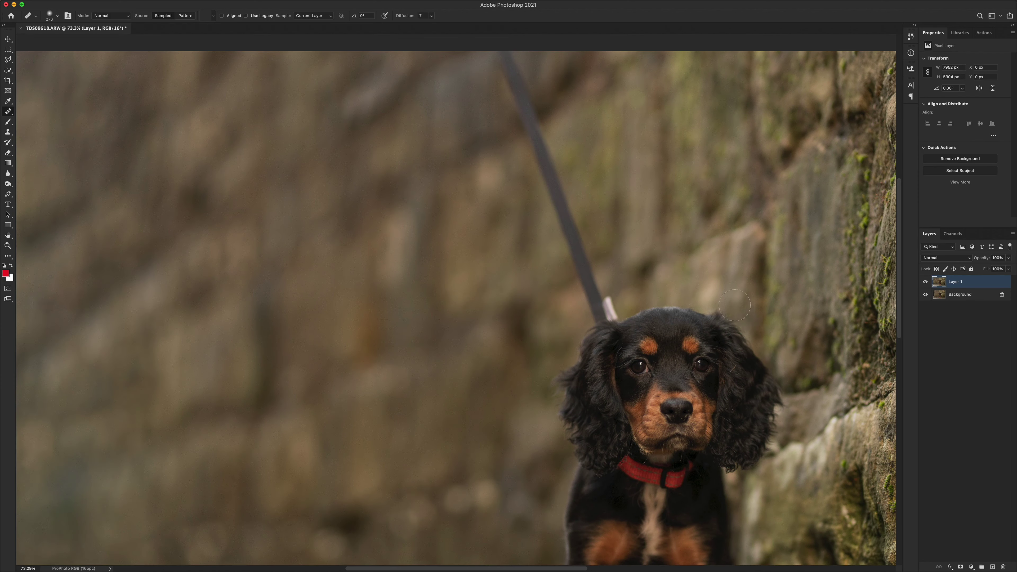
scroll(683, 248, "right", 5)
scroll(395, 311, "down", 15)
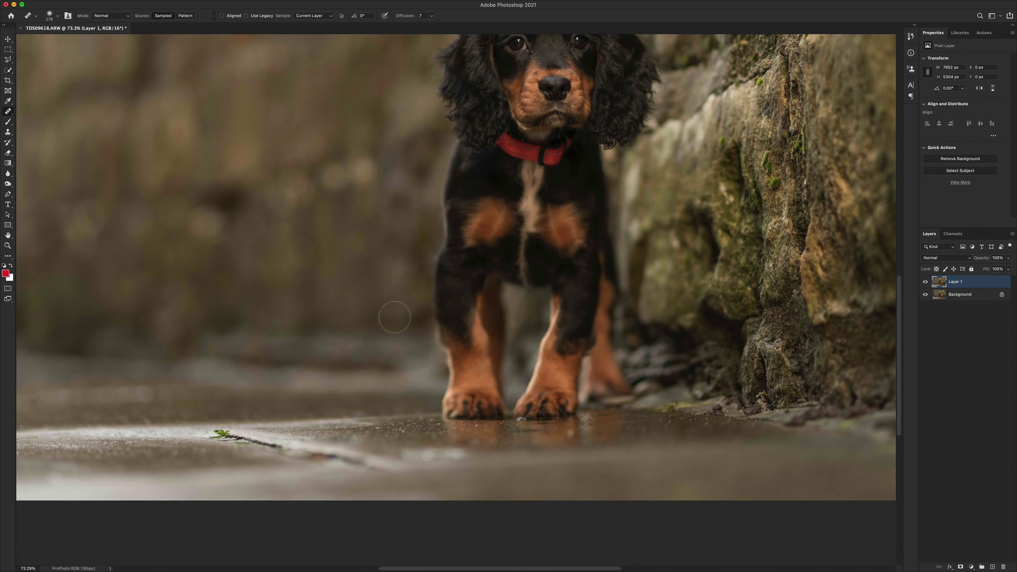
scroll(395, 310, "up", 16)
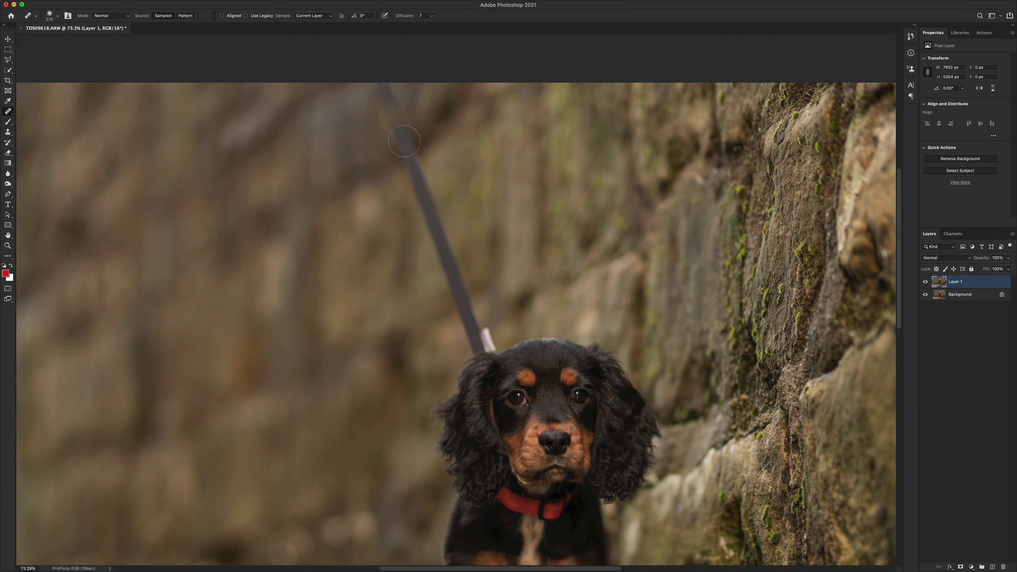
scroll(546, 491, "down", 9)
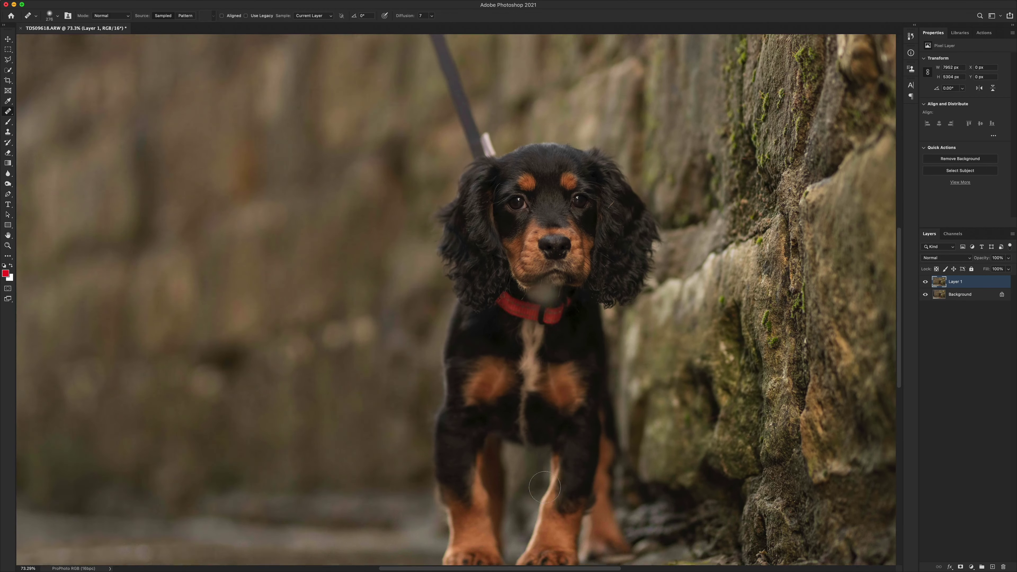
key("super+z")
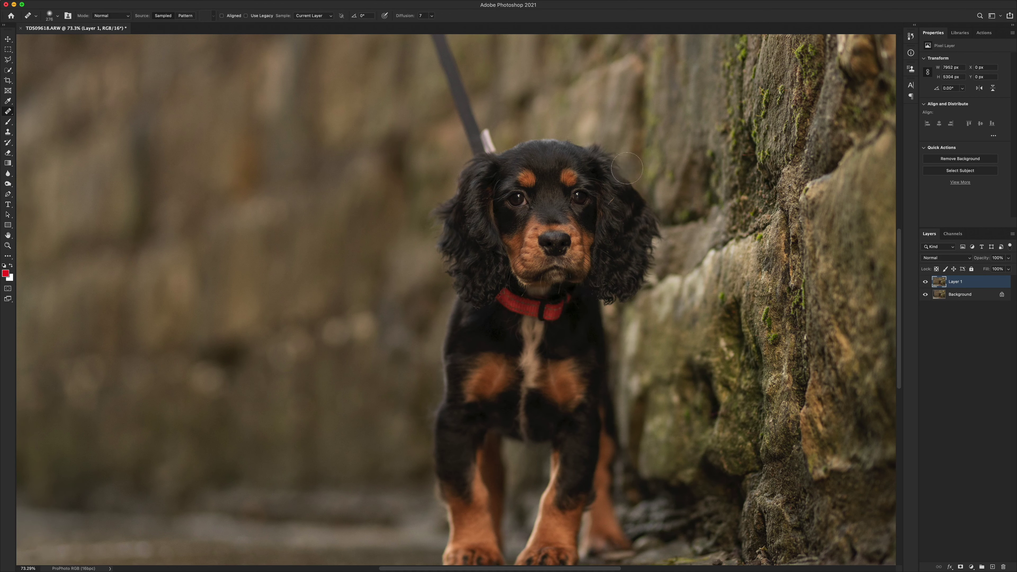
Enlarge the Healing Brush to about 387 px and heal away the lead above the puppy's head using nearby wall samples
scroll(469, 213, "up", 11)
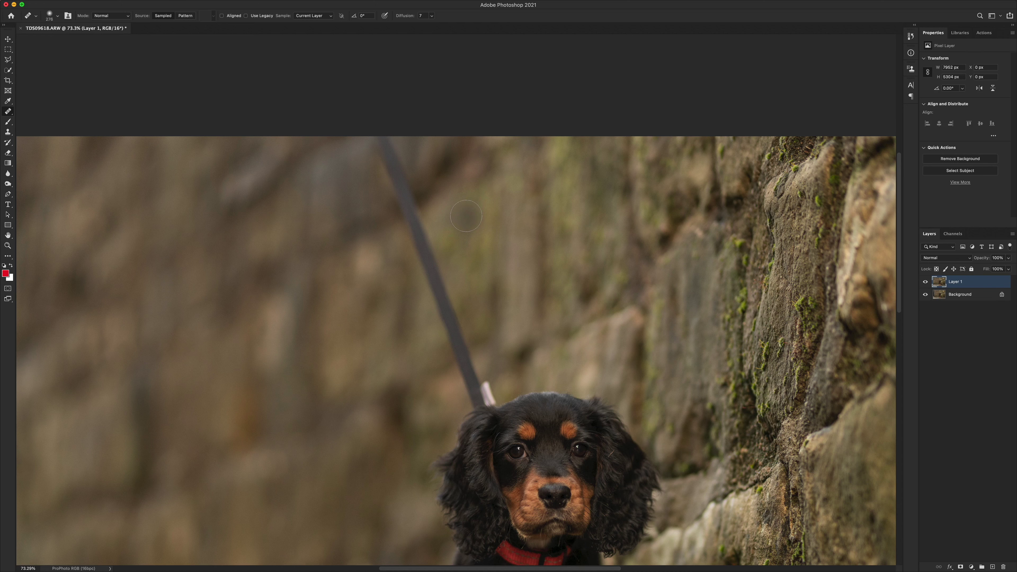
left_click_drag(371, 180, 386, 180)
key("alt")
left_click(327, 244, "alt")
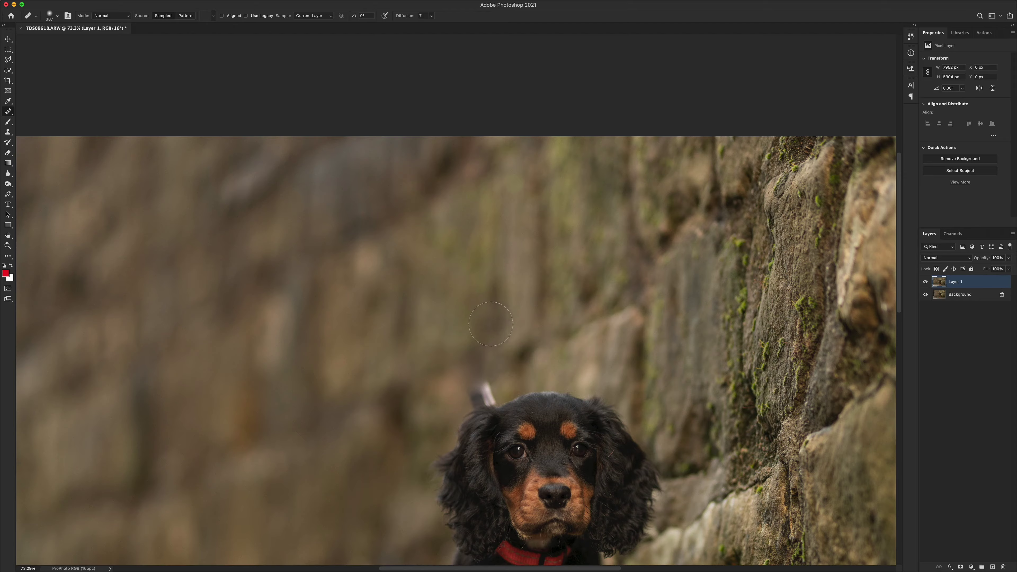
Try to heal the remaining stub of the lead beside the puppy's head with the Healing Brush
scroll(490, 324, "down", 3)
key("alt")
scroll(471, 243, "up", 5)
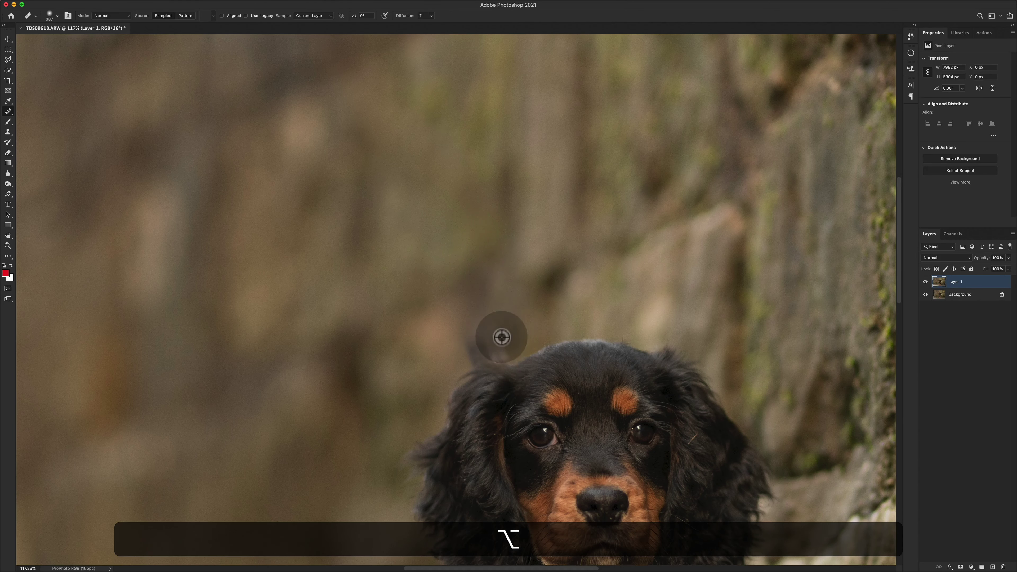
scroll(502, 338, "up", 4)
scroll(501, 337, "down", 3)
scroll(697, 273, "down", 4)
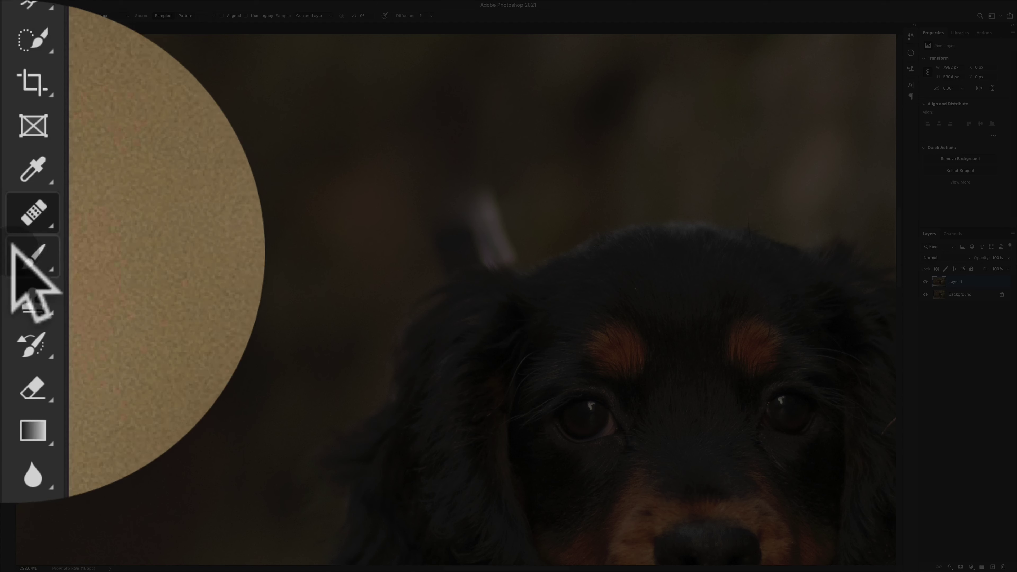
Switch to the Clone Stamp Tool and reduce its brush to about 142 px
left_click(36, 252)
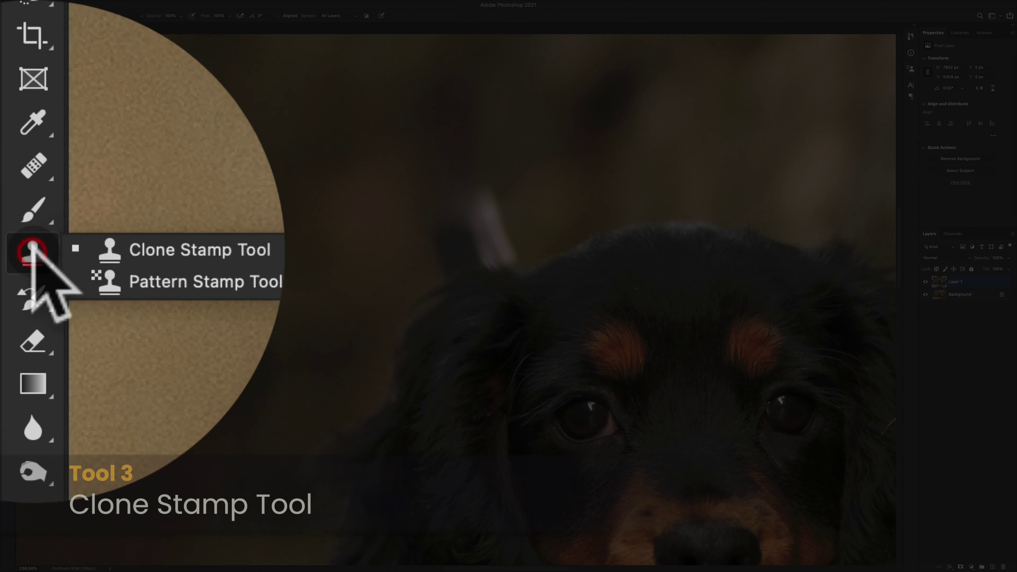
left_click(185, 244)
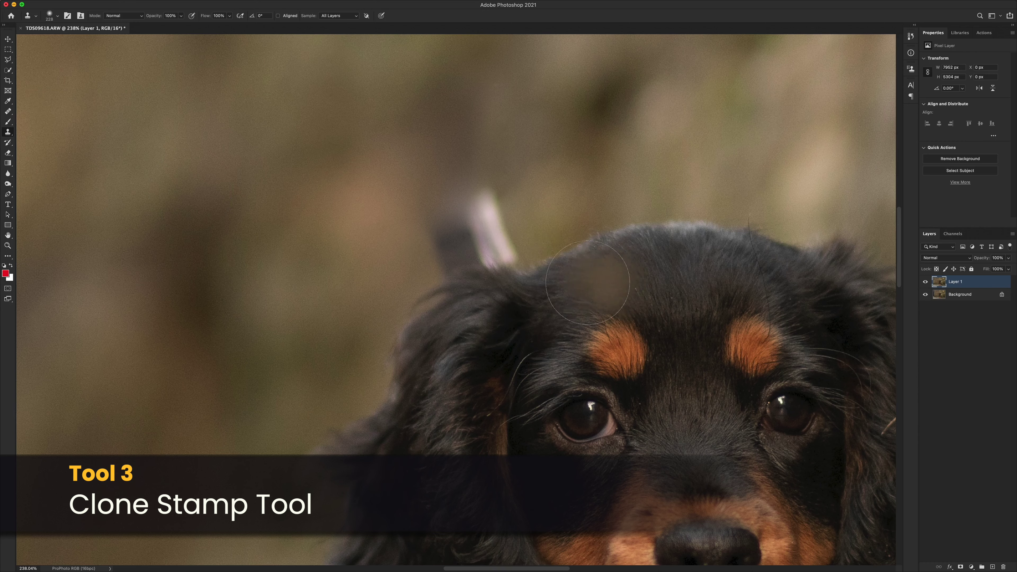
left_click_drag(508, 279, 438, 276)
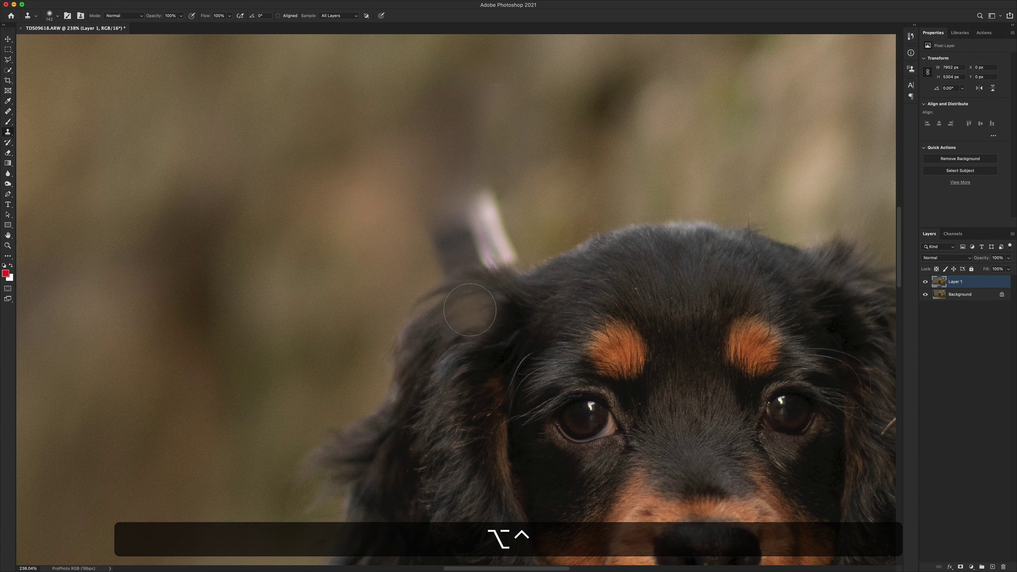
Try to clone sampled wall texture over the lead stub at the puppy's head, and undo the cloned strokes
left_click(579, 248, "alt")
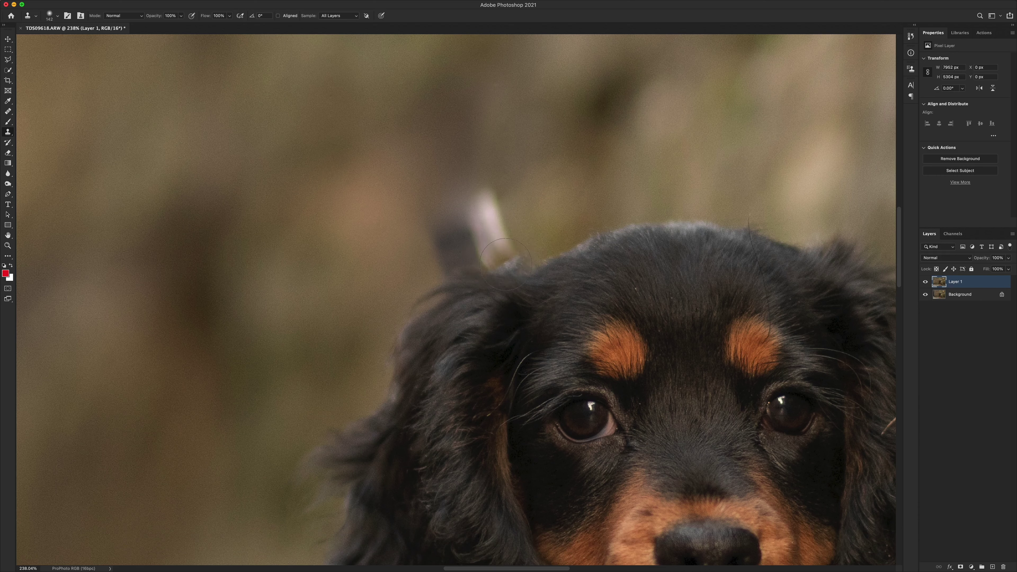
left_click(472, 196)
left_click(551, 193, "alt")
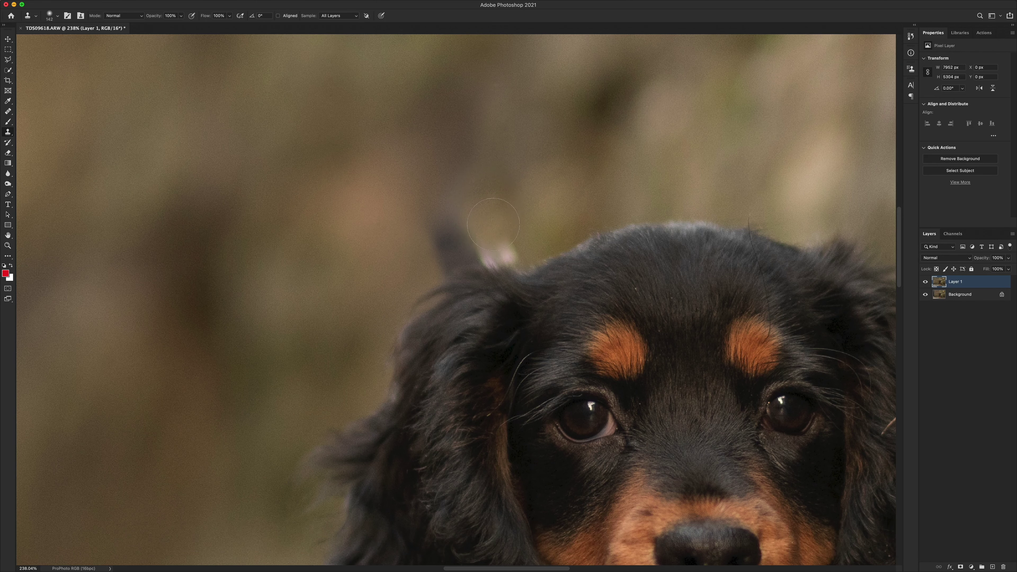
scroll(493, 224, "down", 1)
left_click(494, 226)
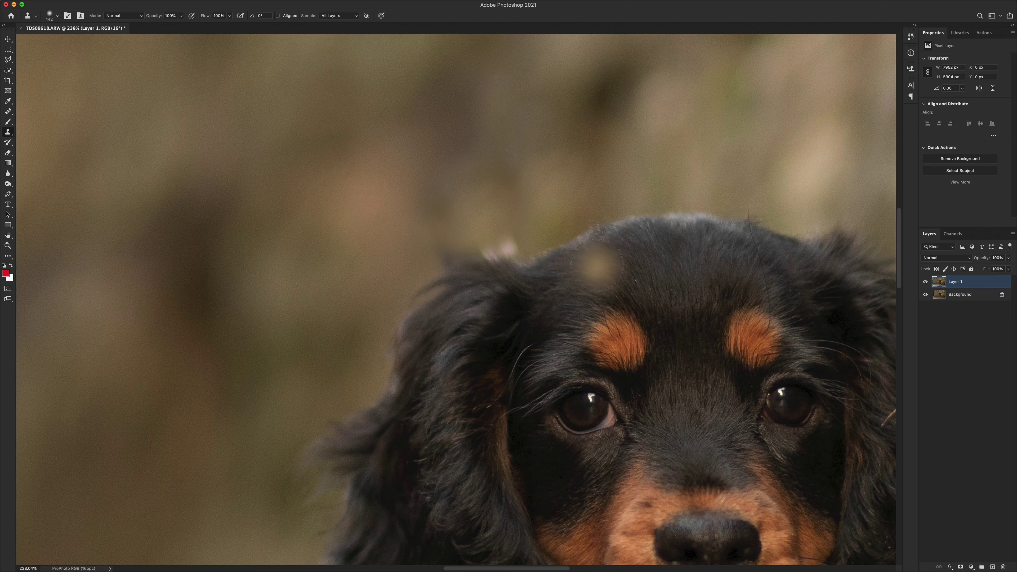
key("super+z")
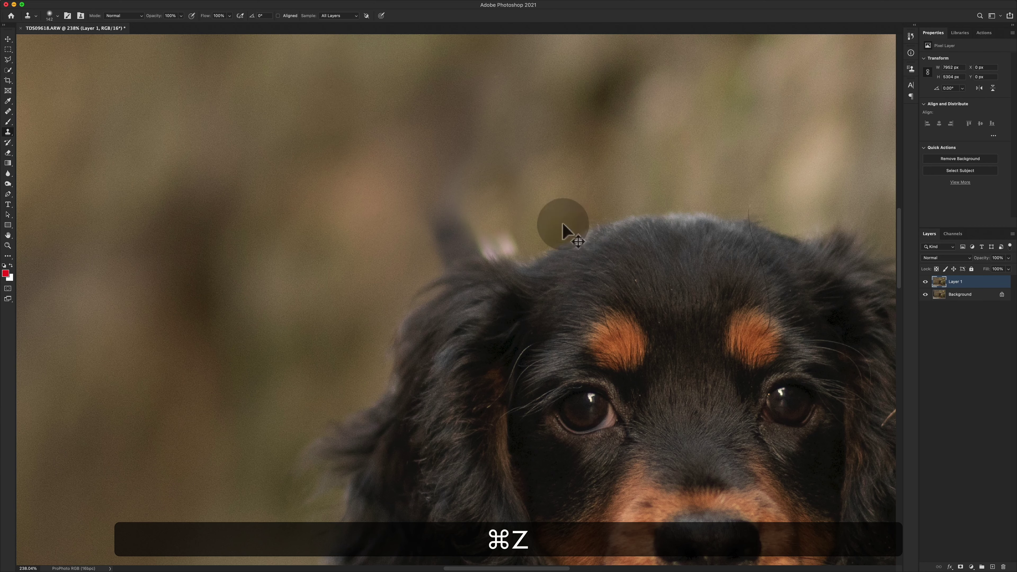
key("super+z")
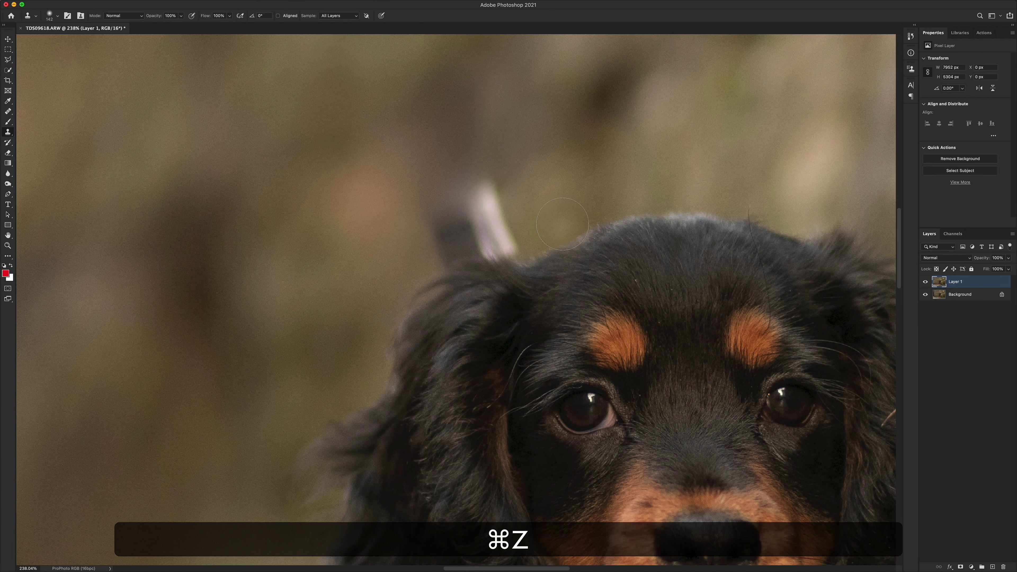
scroll(562, 224, "right", 5)
scroll(562, 224, "down", 4)
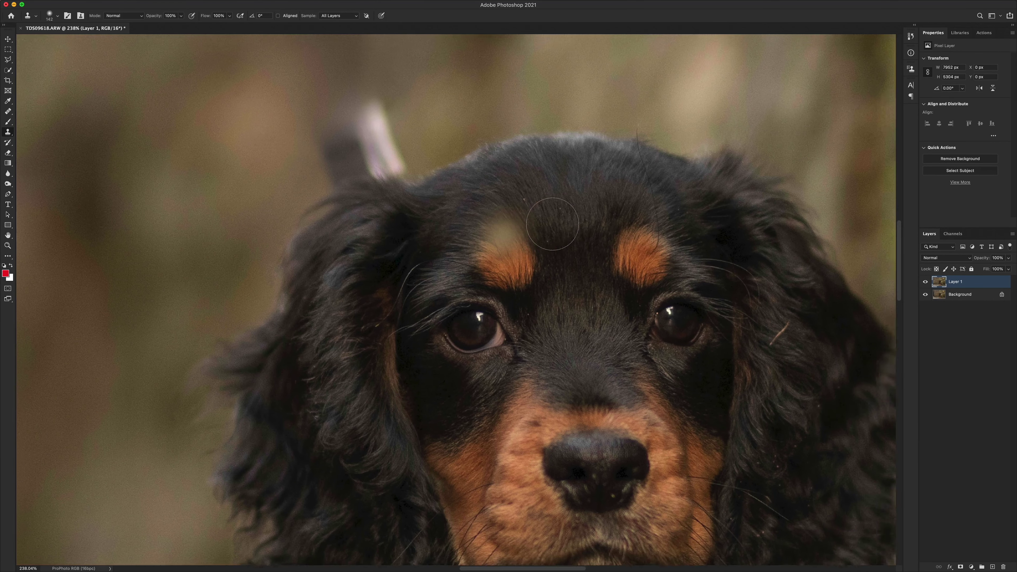
scroll(552, 224, "right", 2)
scroll(553, 223, "up", 2)
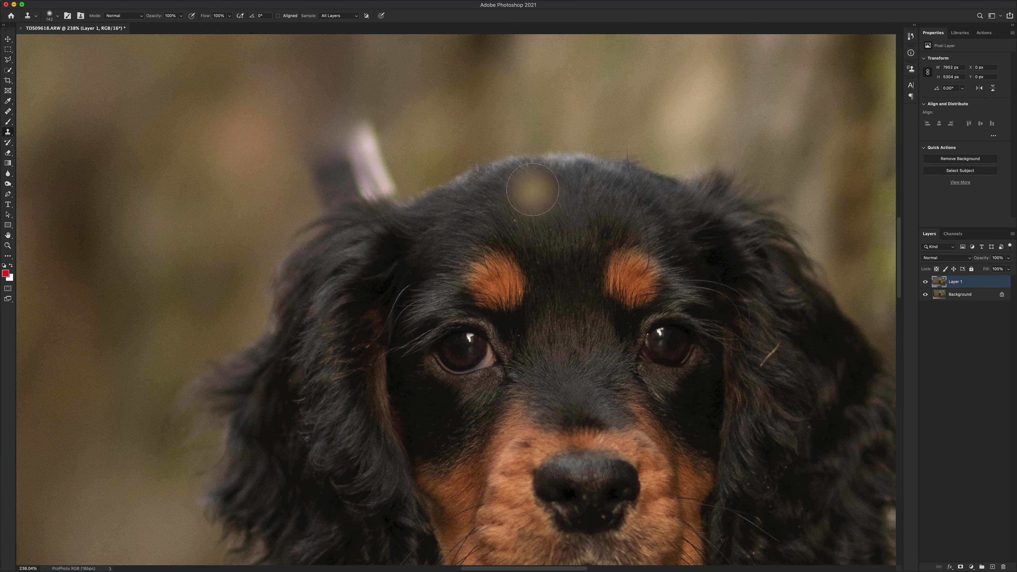
Enlarge the Clone Stamp brush to about 237 px and clone fur sampled from the opposite ear over the base of the lead stub
key("ctrl+alt")
left_click_drag(532, 189, 590, 193)
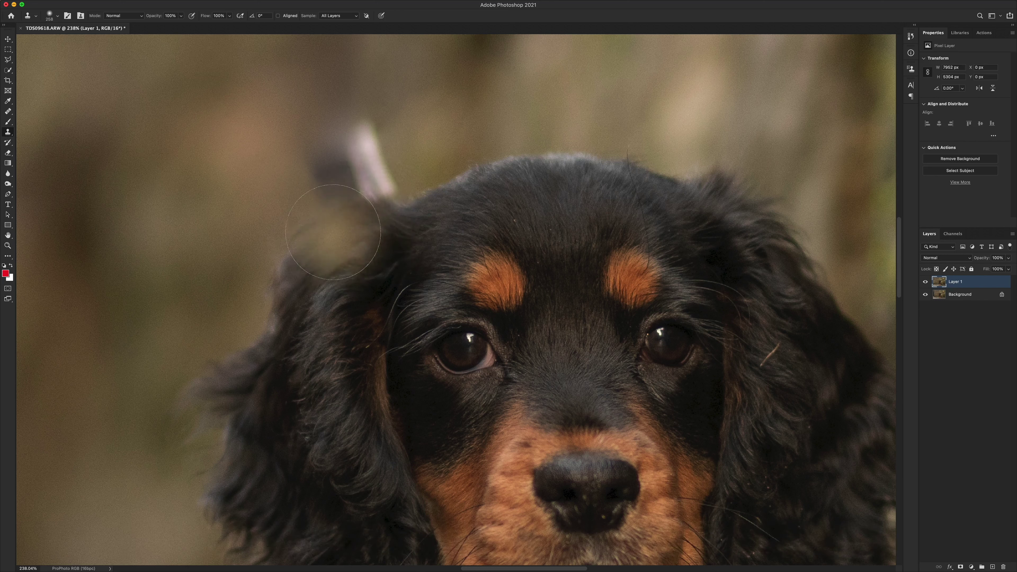
key("ctrl+alt")
mouse_move(774, 184)
left_mouse_down()
mouse_move(744, 189)
mouse_move(731, 177)
mouse_move(745, 181)
mouse_move(729, 185)
left_mouse_up()
left_click(729, 185, "alt")
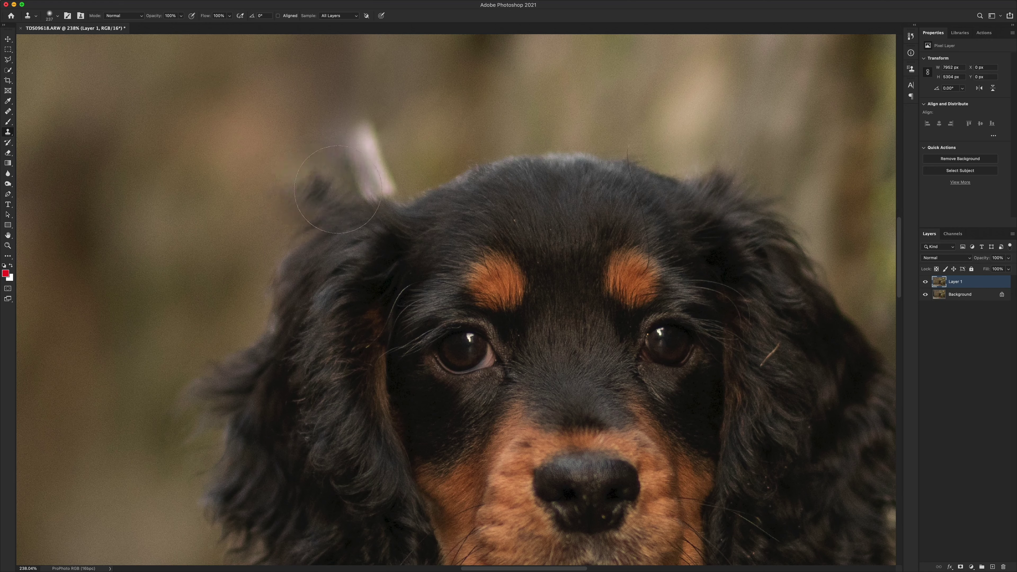
left_click_drag(378, 201, 388, 200)
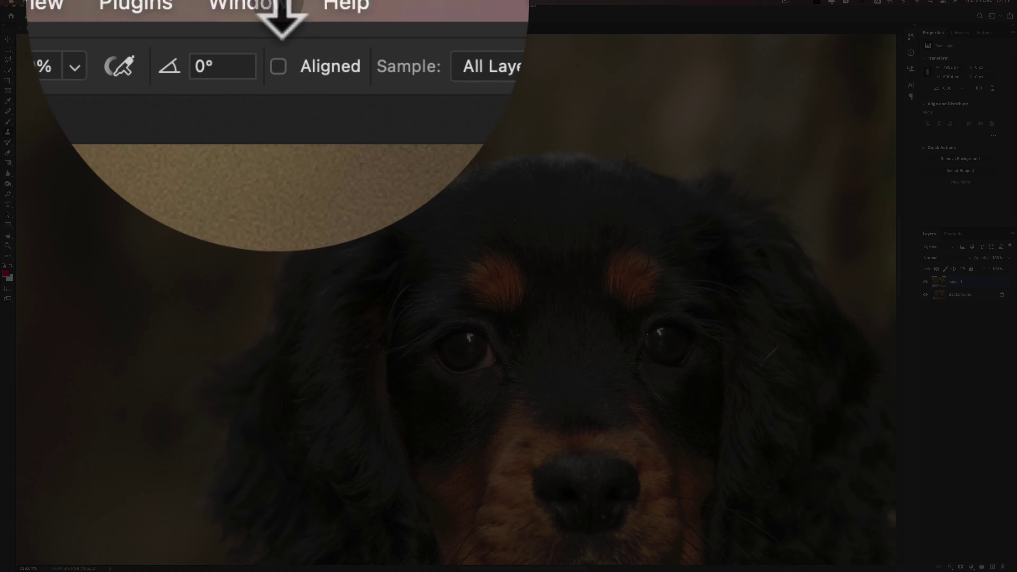
Show the Clone Source settings and clone the sampled ear fur and background over the remaining lead stub beside the puppy's head
left_click(273, 5)
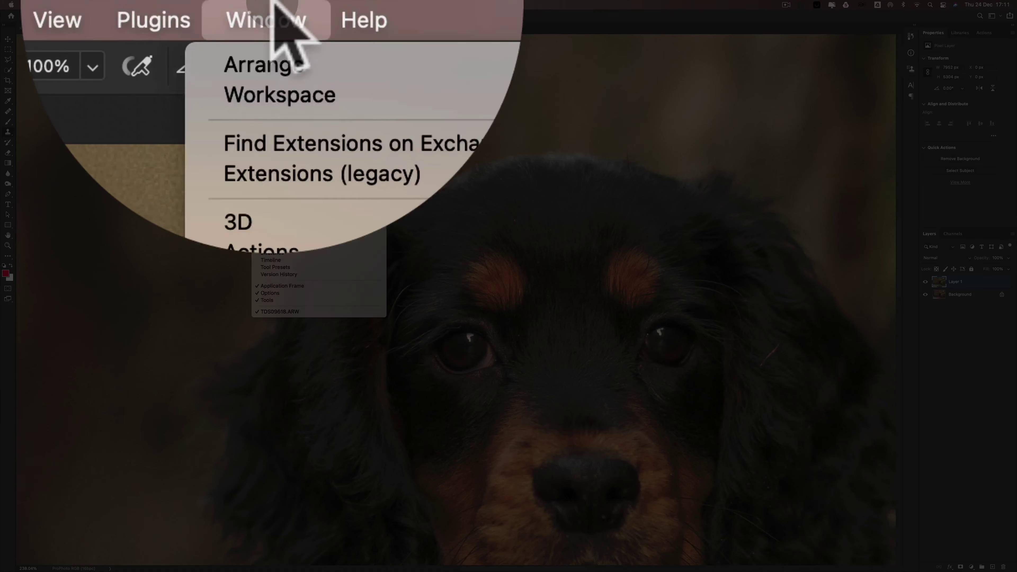
left_click(272, 256)
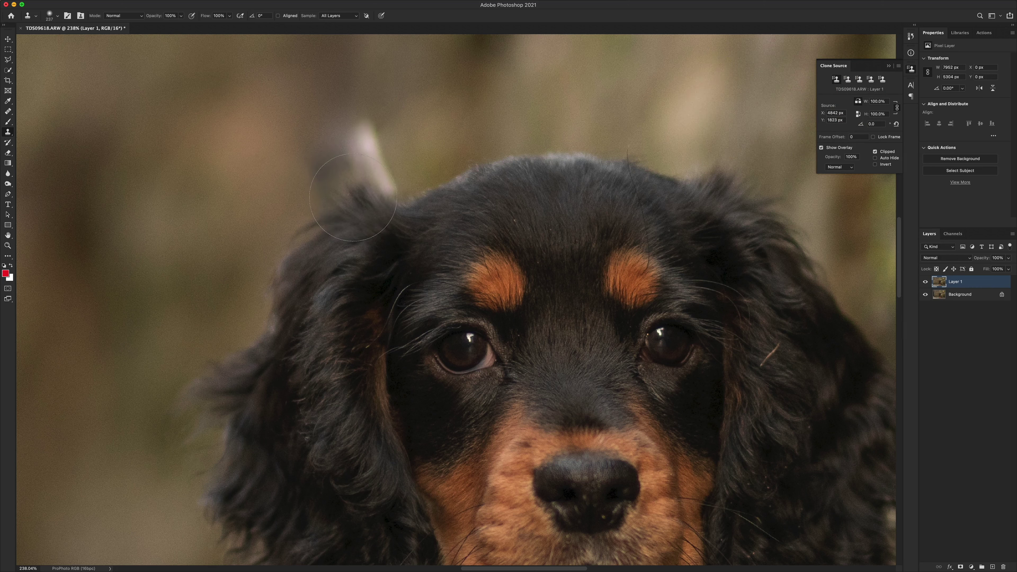
mouse_move(353, 197)
left_mouse_down()
mouse_move(340, 159)
mouse_move(365, 176)
mouse_move(355, 128)
left_mouse_up()
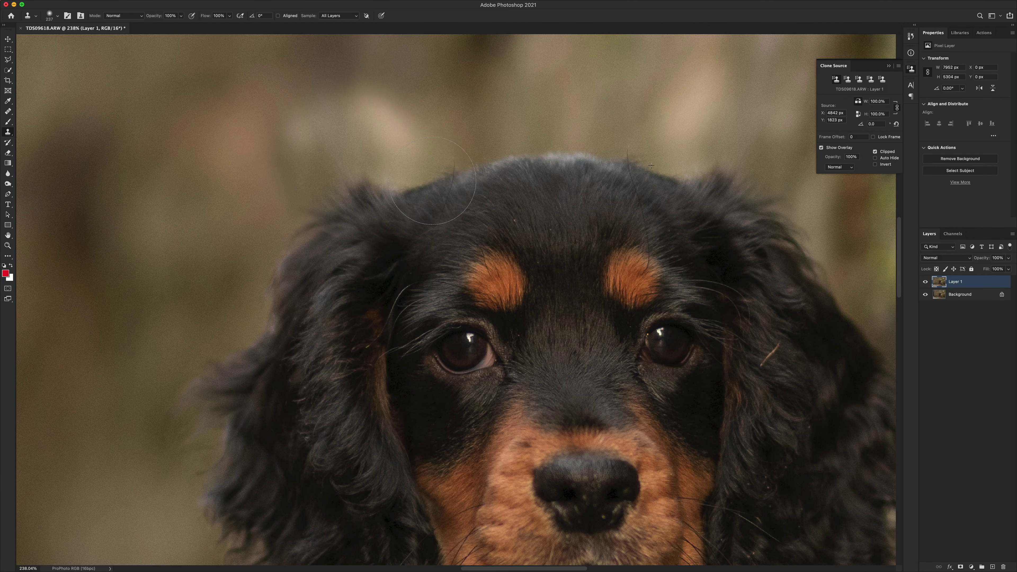
scroll(258, 146, "down", 8)
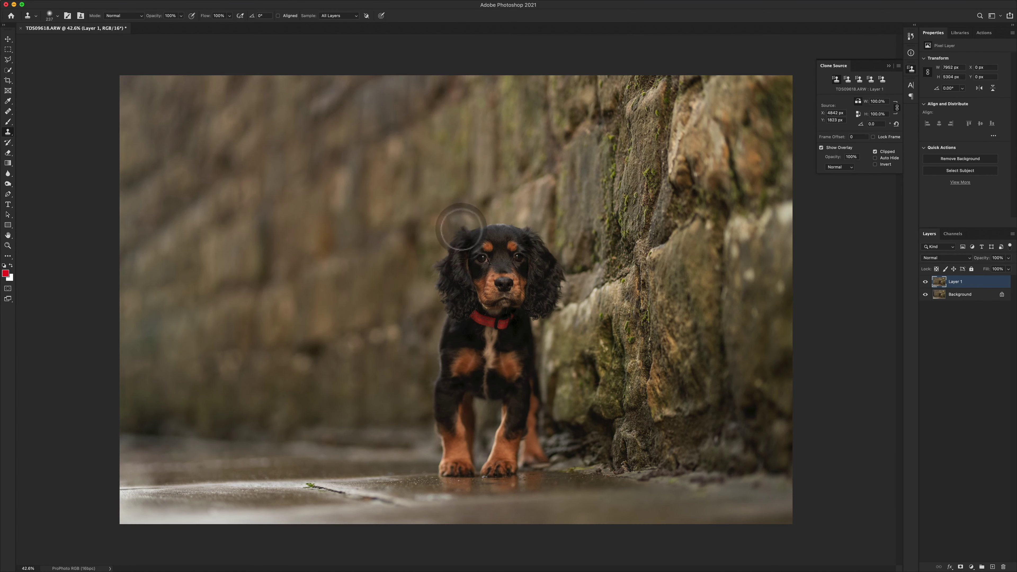
scroll(461, 228, "up", 5)
scroll(463, 237, "up", 4)
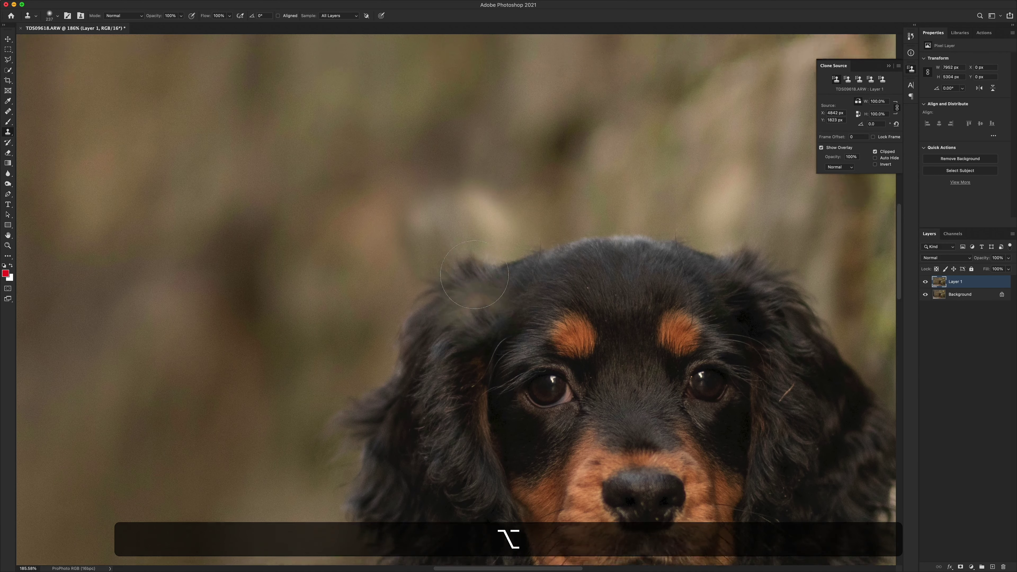
left_click(483, 260)
Switch to the Healing Brush, reduce it to about 280 px and blend the pale patch above the ear using sampled wall texture
left_click(8, 113)
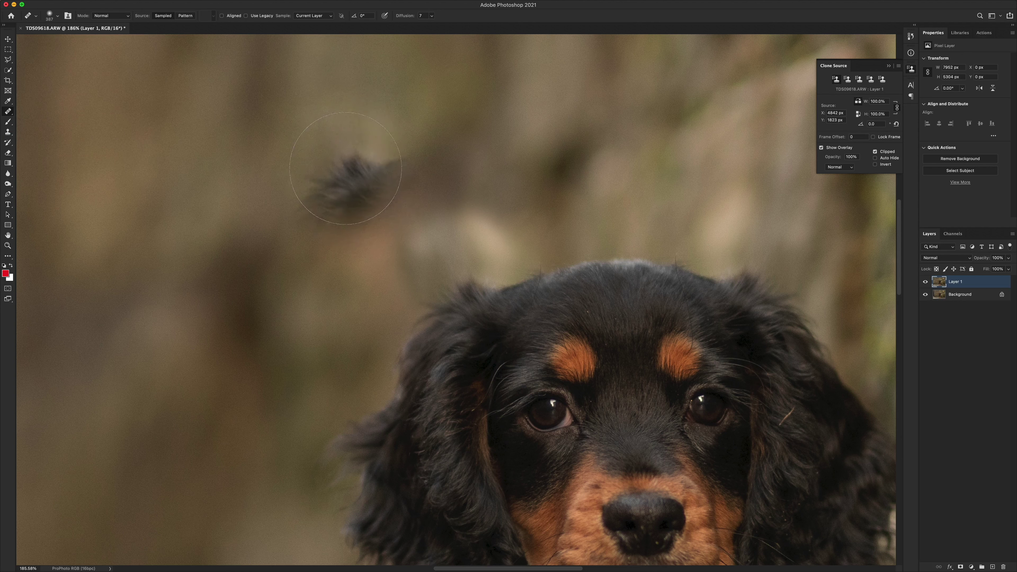
key("alt")
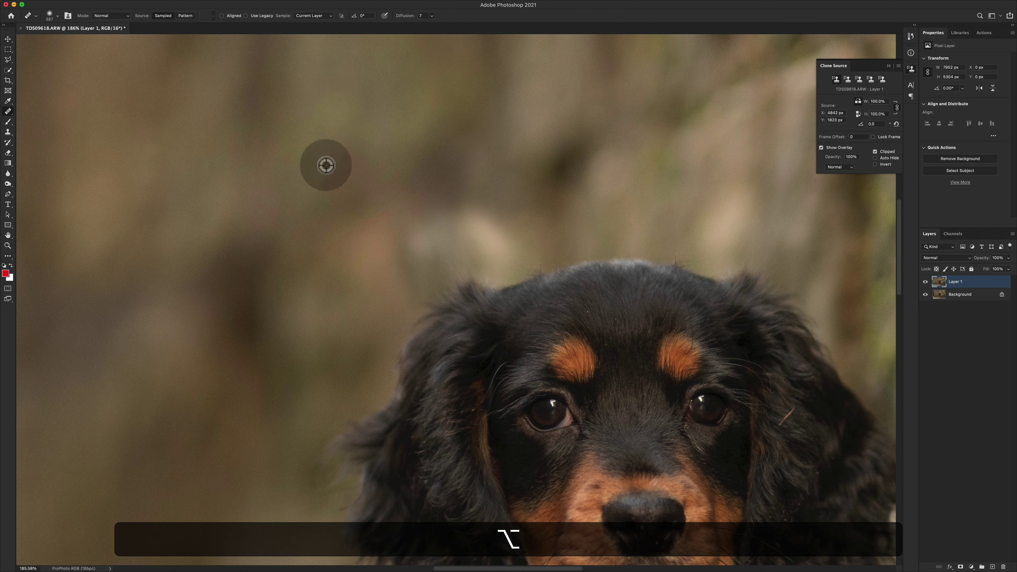
left_click(483, 45, "alt")
left_click_drag(518, 149, 451, 156, "ctrl+alt")
left_click(479, 237)
scroll(487, 208, "down", 5, "alt")
left_click_drag(492, 225, 509, 225, "ctrl+alt")
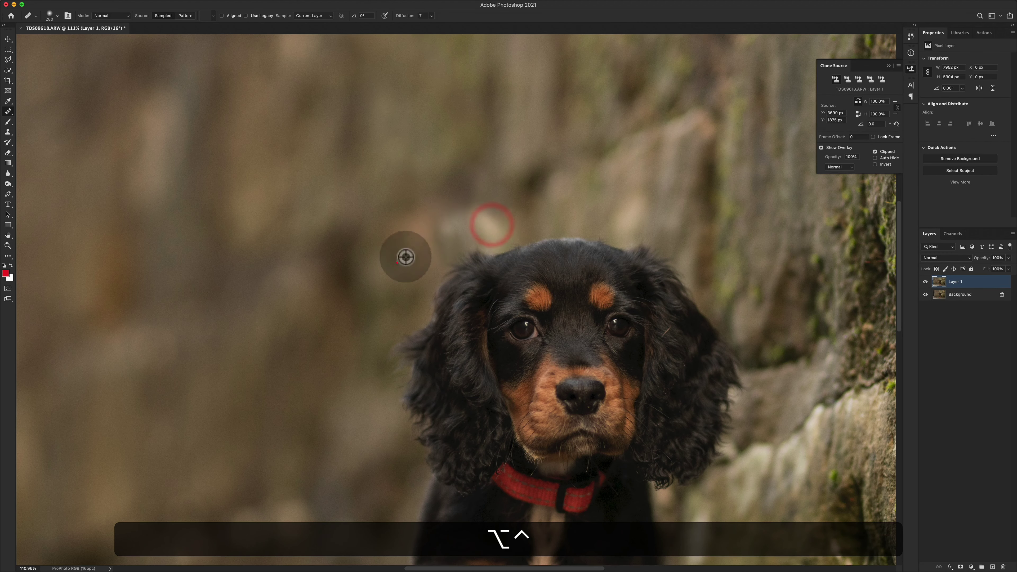
left_click(396, 263, "alt")
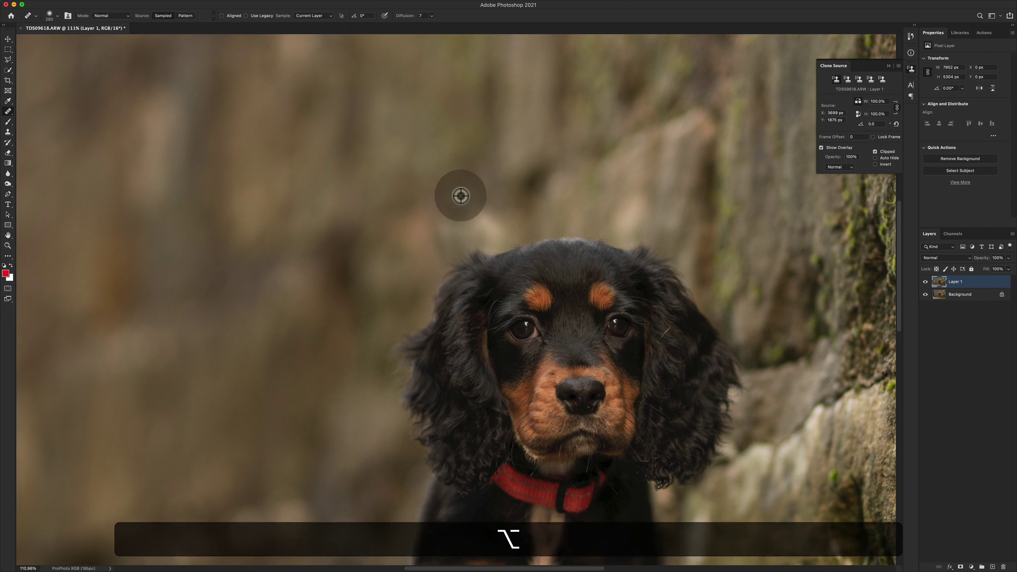
scroll(460, 198, "up", 3)
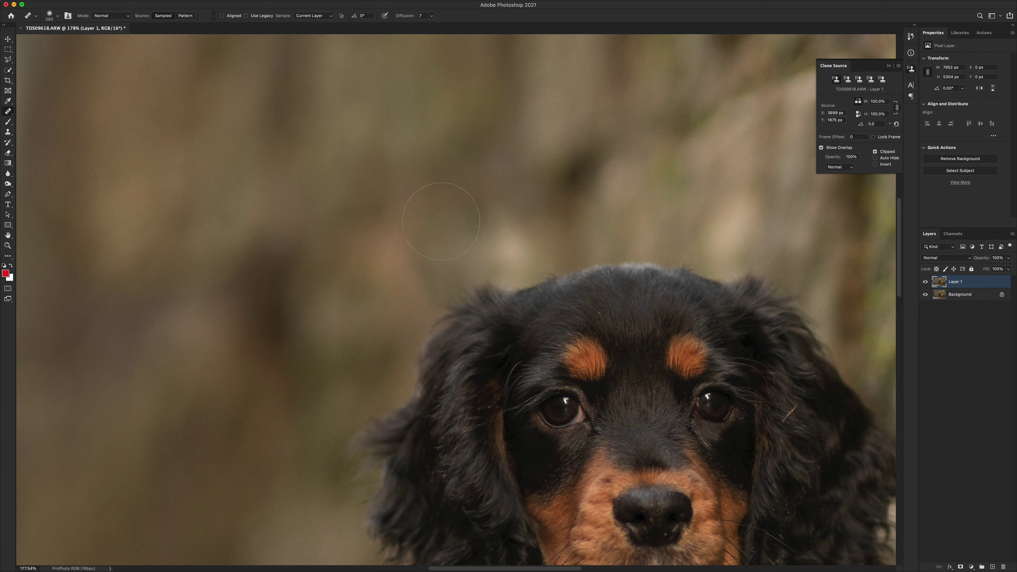
Compare the retouched photo with the original by toggling the visibility of Layer 1
scroll(415, 163, "down", 8)
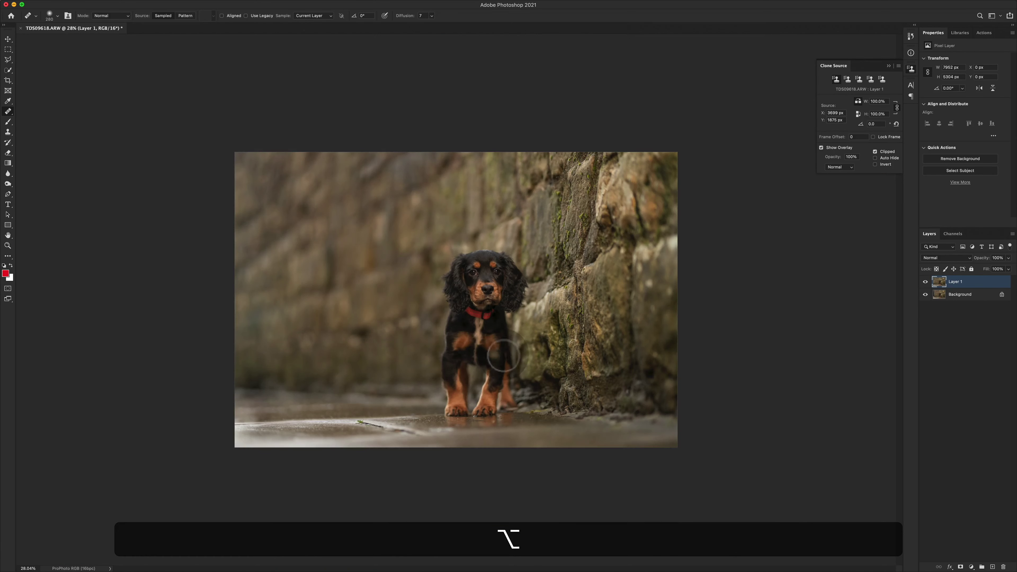
left_click(925, 281)
left_click(925, 281)
left_click(925, 282)
left_click(925, 281)
left_click(925, 281)
left_click(925, 281)
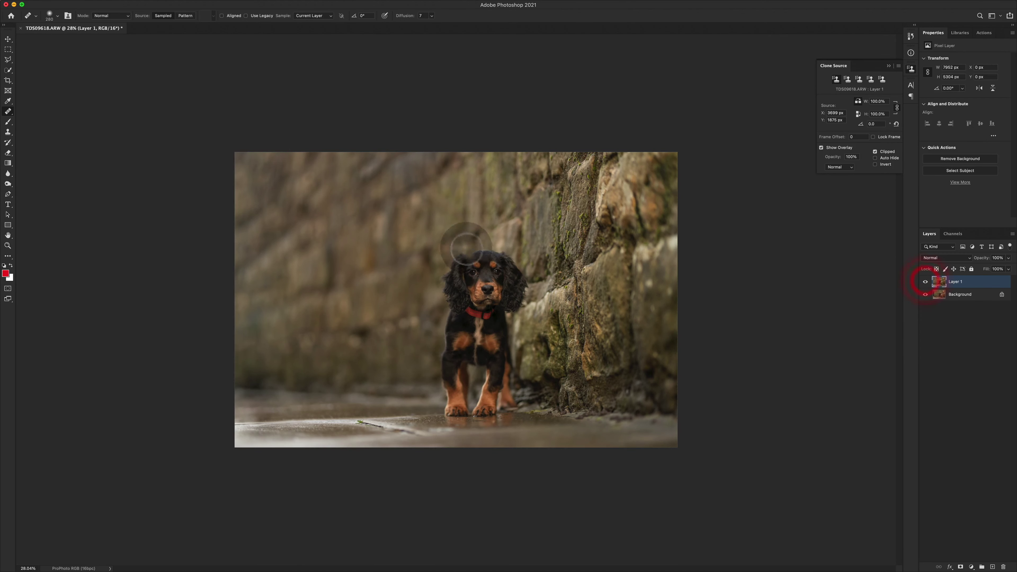
Reduce the Healing Brush to about 161 px and smooth the blurred wall beside the puppy's head with nearby sampled texture
scroll(447, 236, "up", 5)
scroll(409, 227, "up", 3)
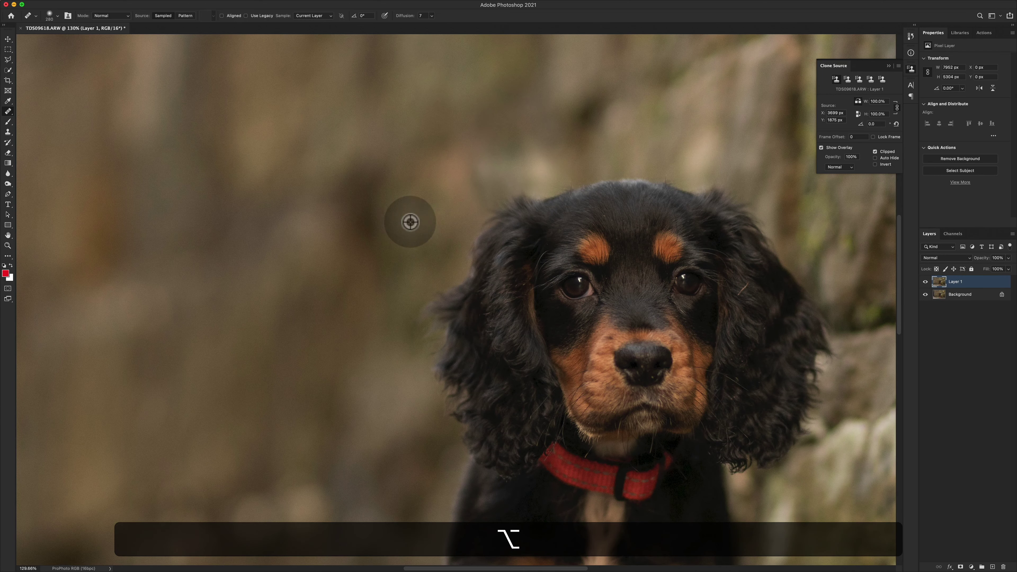
scroll(426, 197, "up", 3)
left_click_drag(455, 187, 406, 190, "ctrl+alt")
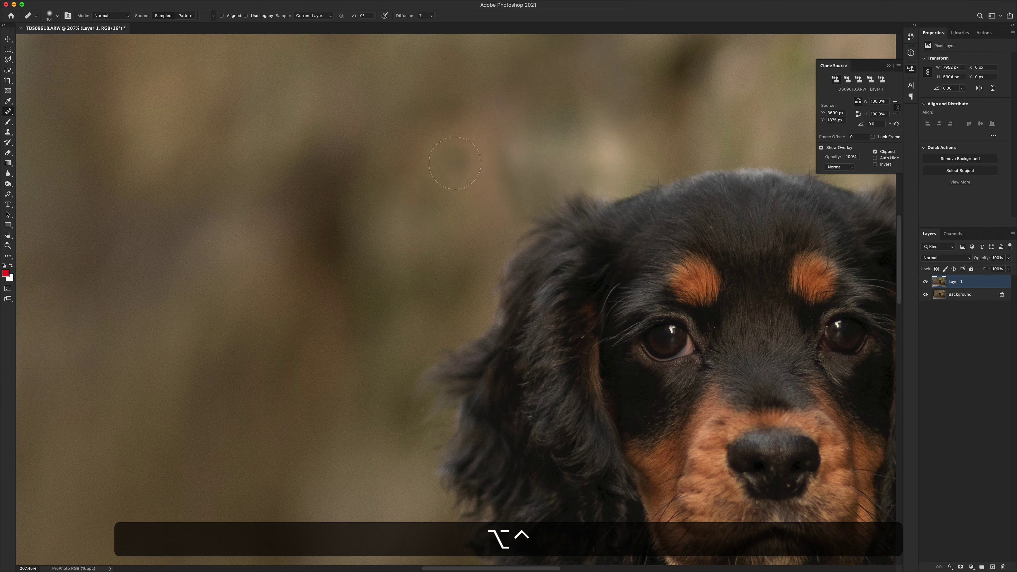
left_click(476, 148, "alt")
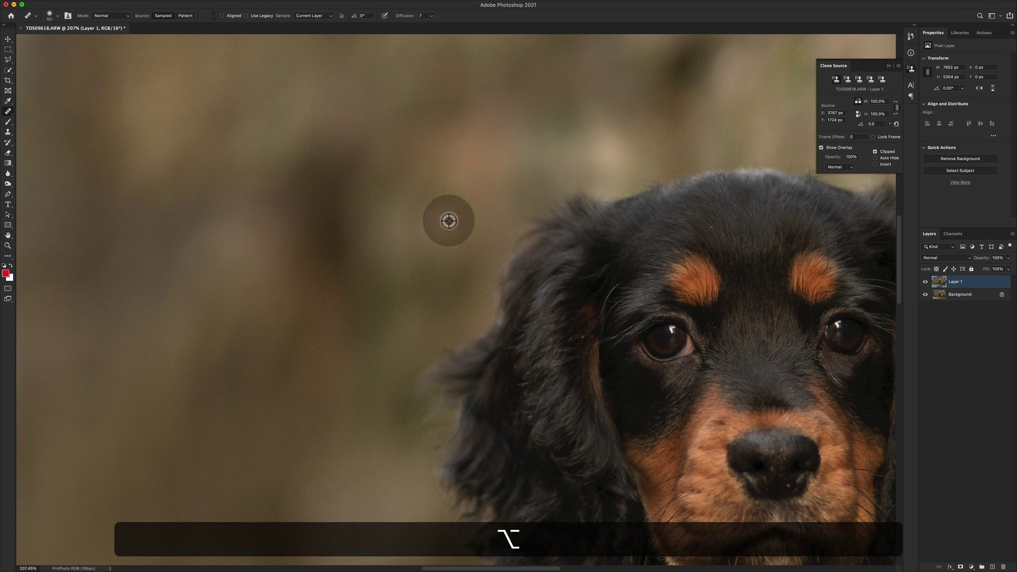
scroll(448, 220, "down", 6)
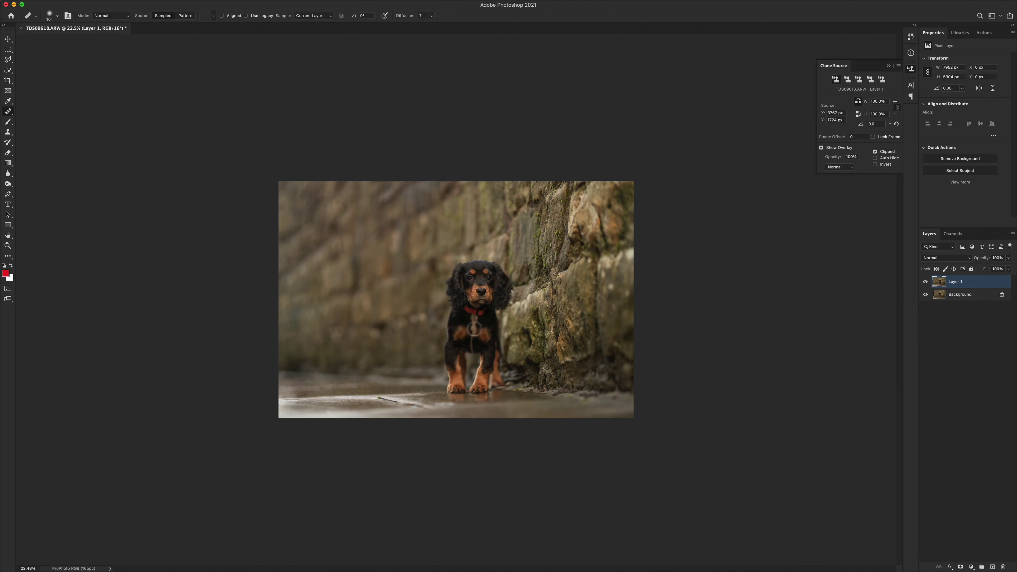
Switch to the Spot Healing Brush in Content-Aware mode and remove the small specks from the puppy's forehead
scroll(475, 321, "up", 5)
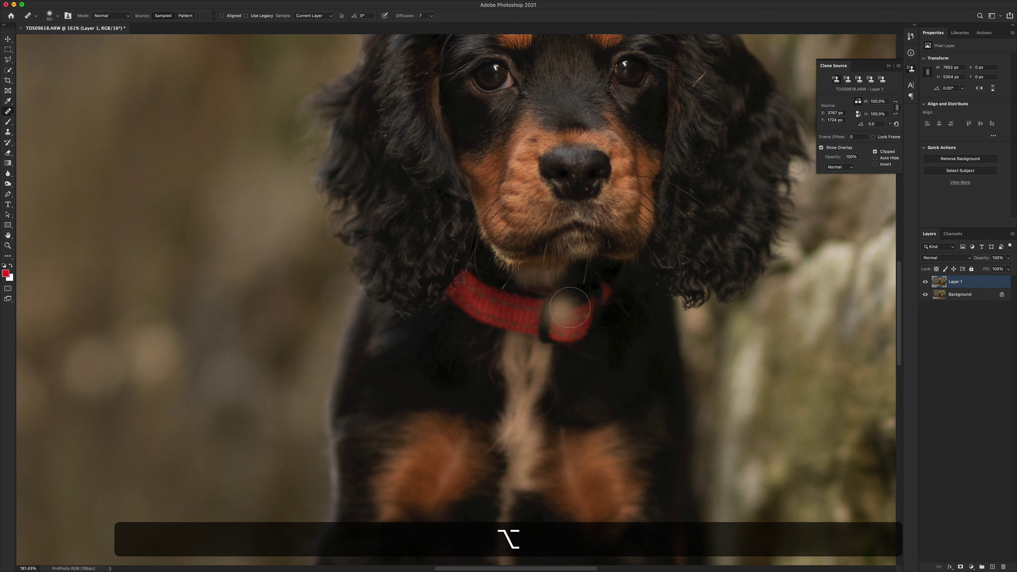
scroll(565, 299, "up", 3)
scroll(558, 243, "up", 6)
scroll(558, 243, "right", 2)
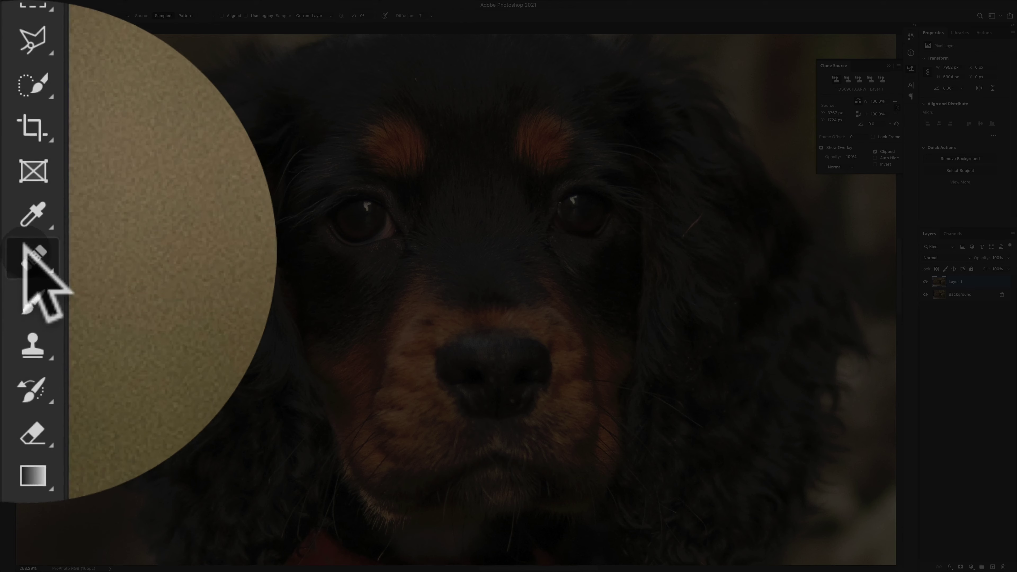
left_click(7, 111)
left_click(36, 111)
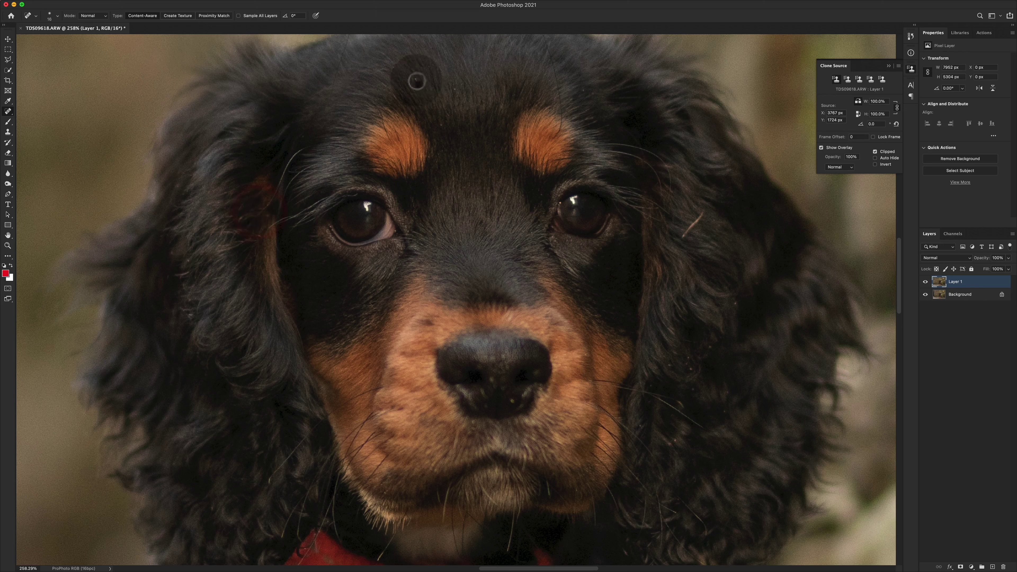
left_click(415, 78)
left_click(442, 125)
left_click(456, 84)
left_click(598, 91)
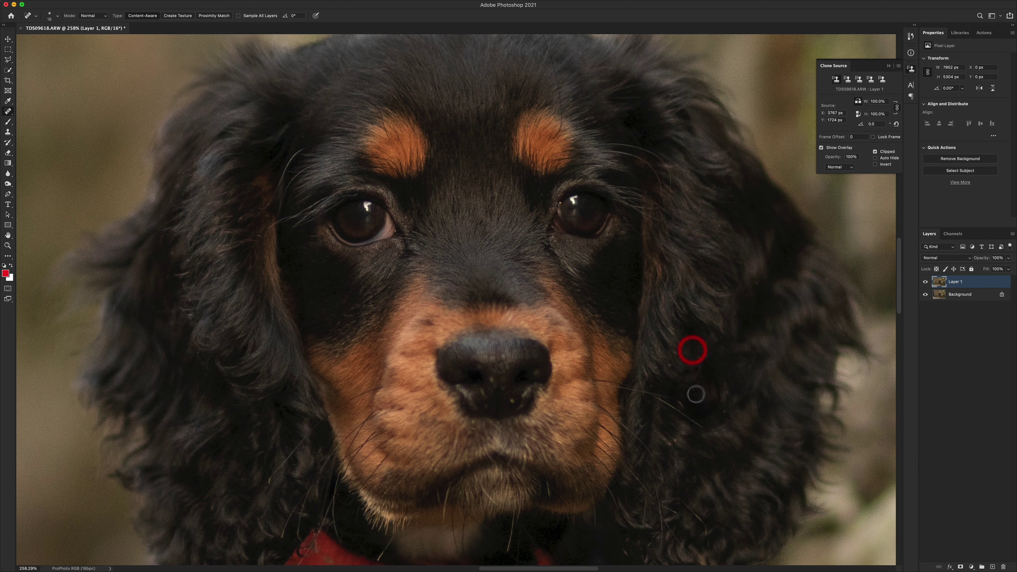
Spot-heal the specks on the puppy's ear, nose and muzzle, and check the cleaned face and collar
left_click(677, 369)
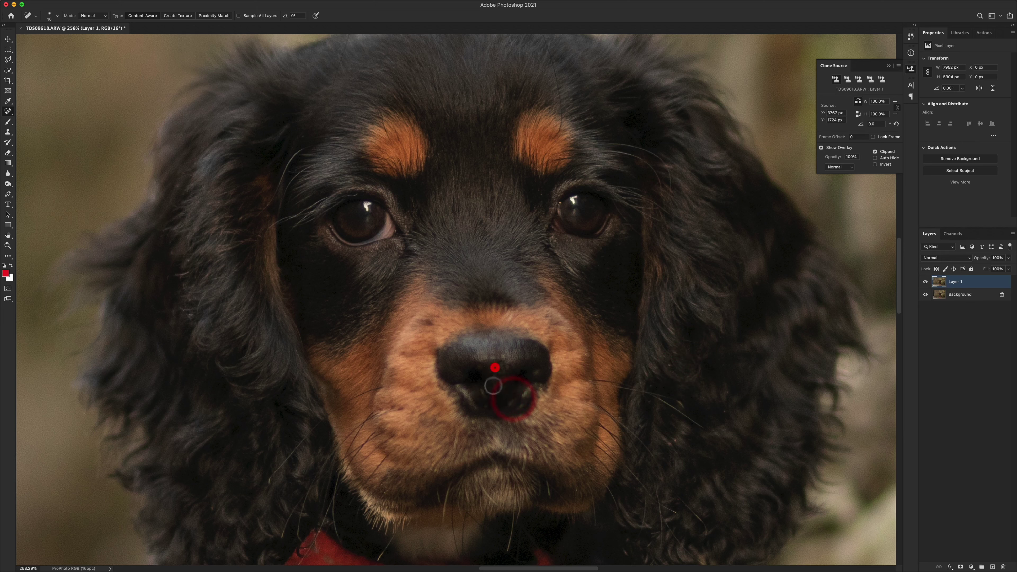
left_click(472, 433)
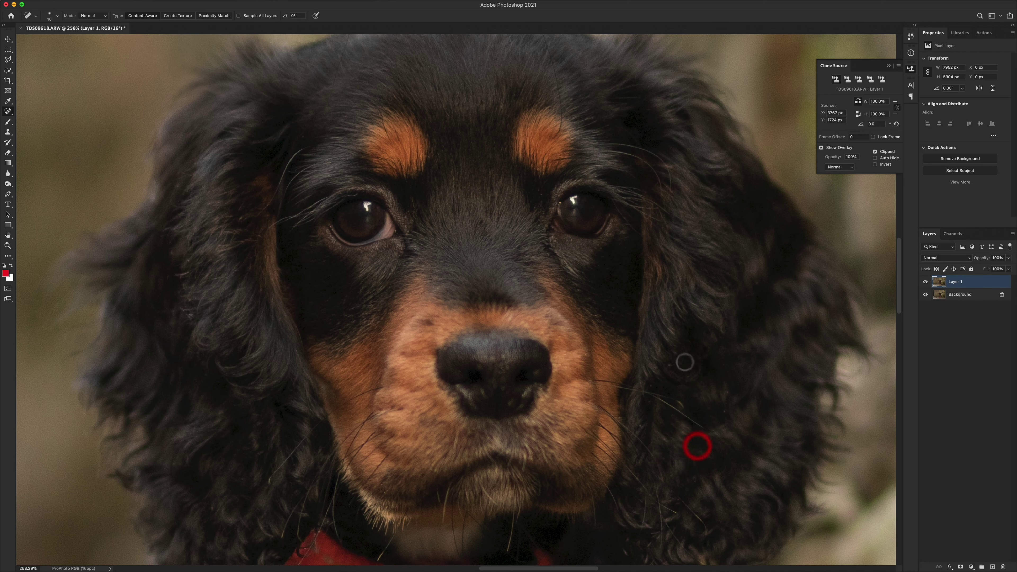
scroll(610, 423, "down", 3)
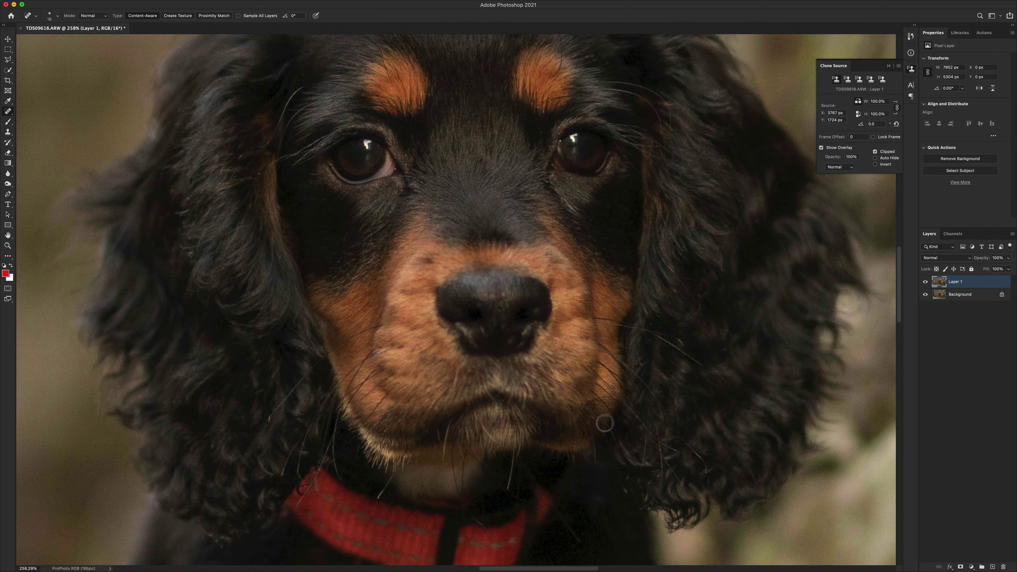
scroll(615, 429, "right", 5)
scroll(615, 428, "down", 2)
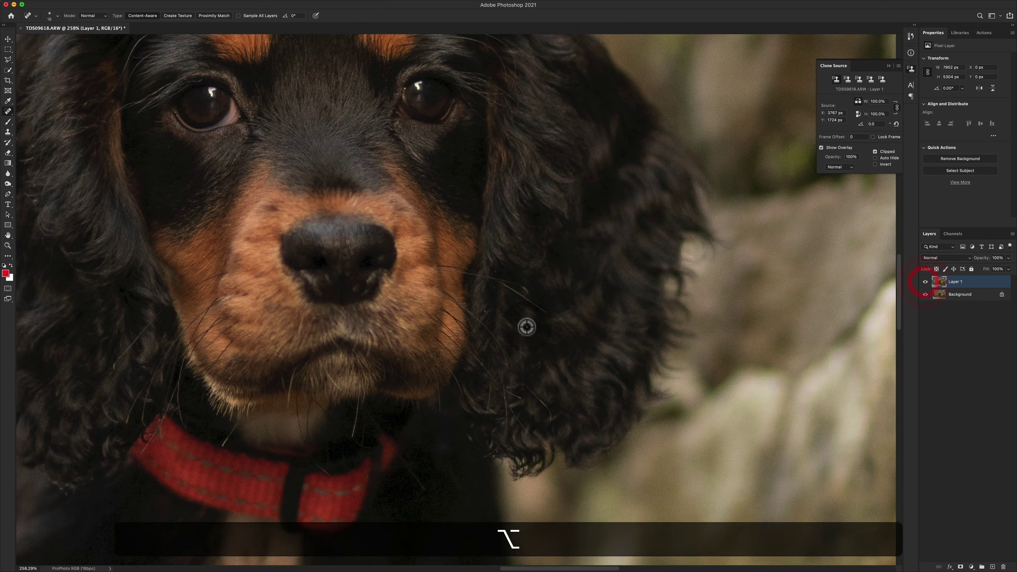
Switch to the Patch Tool, outline the light spots on the blurred wall near the photo's right edge and patch them with nearby texture
scroll(524, 325, "down", 6)
scroll(574, 410, "right", 10)
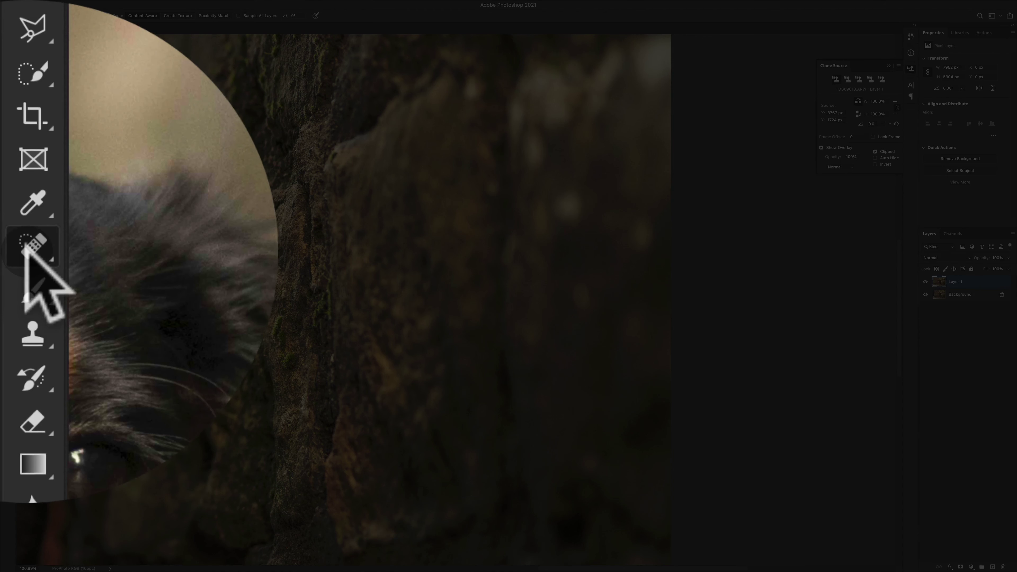
left_click(29, 241)
left_click(108, 250)
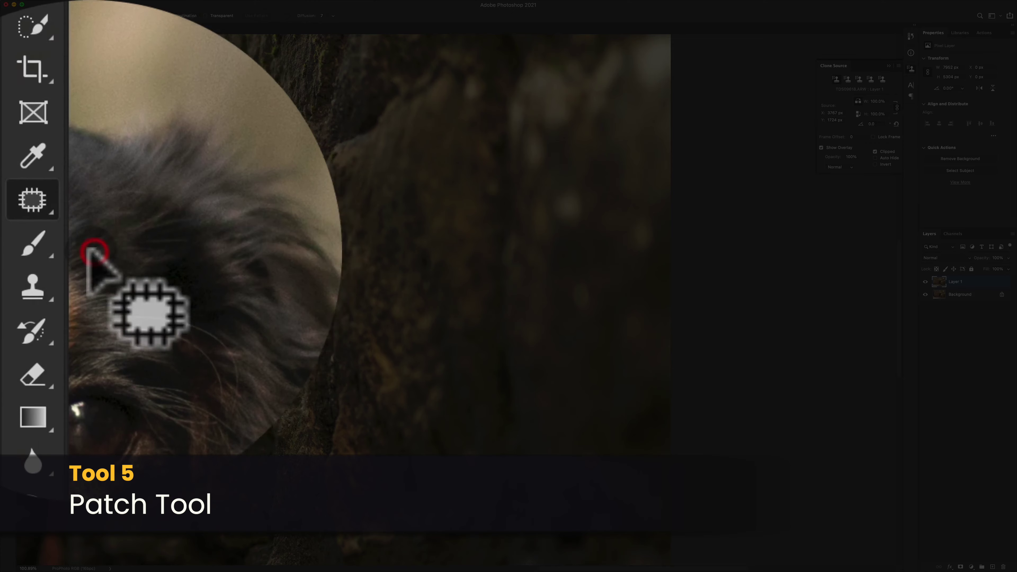
left_click_drag(560, 174, 545, 199)
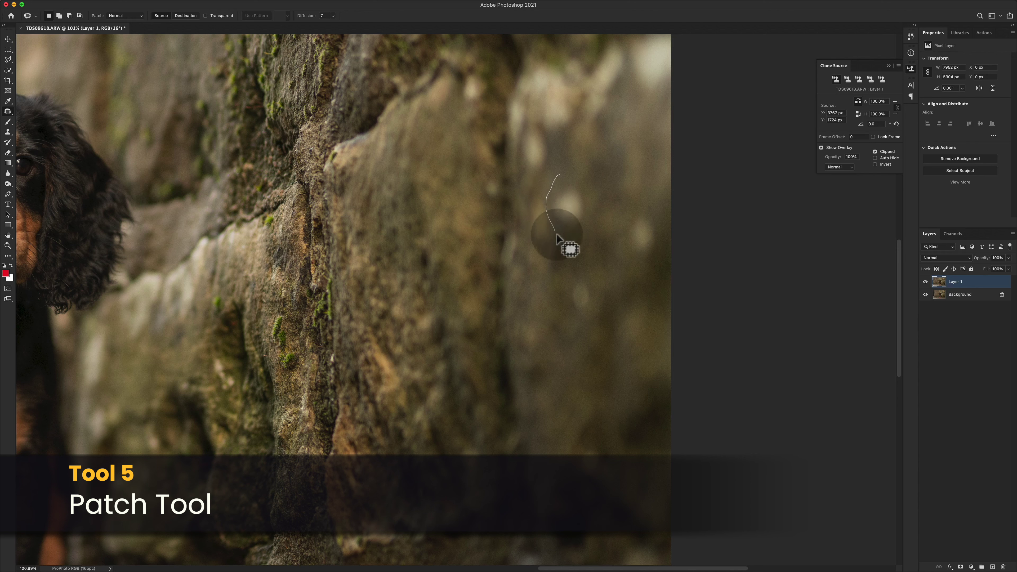
mouse_move(560, 241)
left_mouse_down()
mouse_move(594, 234)
mouse_move(597, 197)
mouse_move(577, 171)
left_mouse_up()
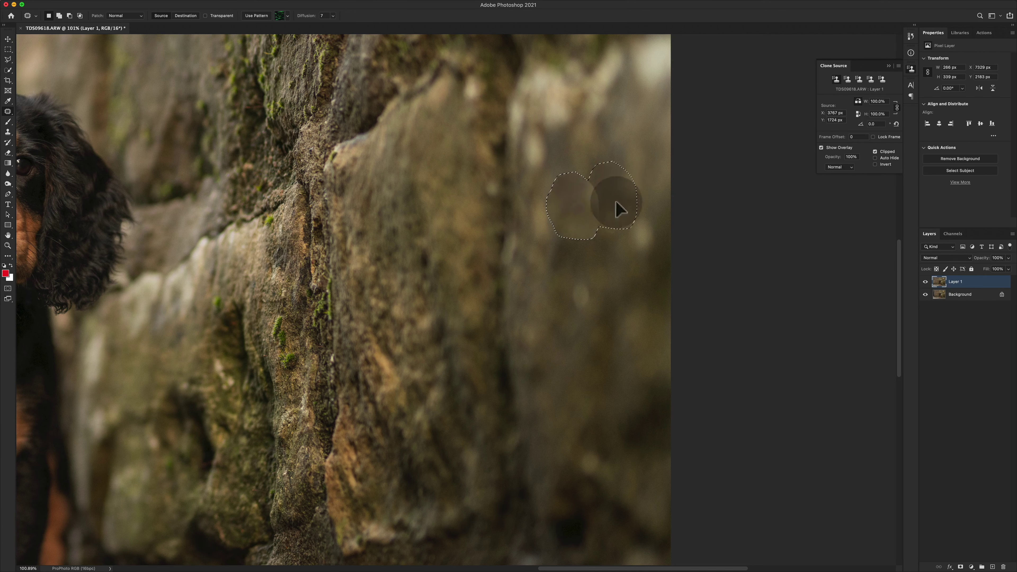
left_click_drag(620, 196, 634, 155)
left_click(611, 216)
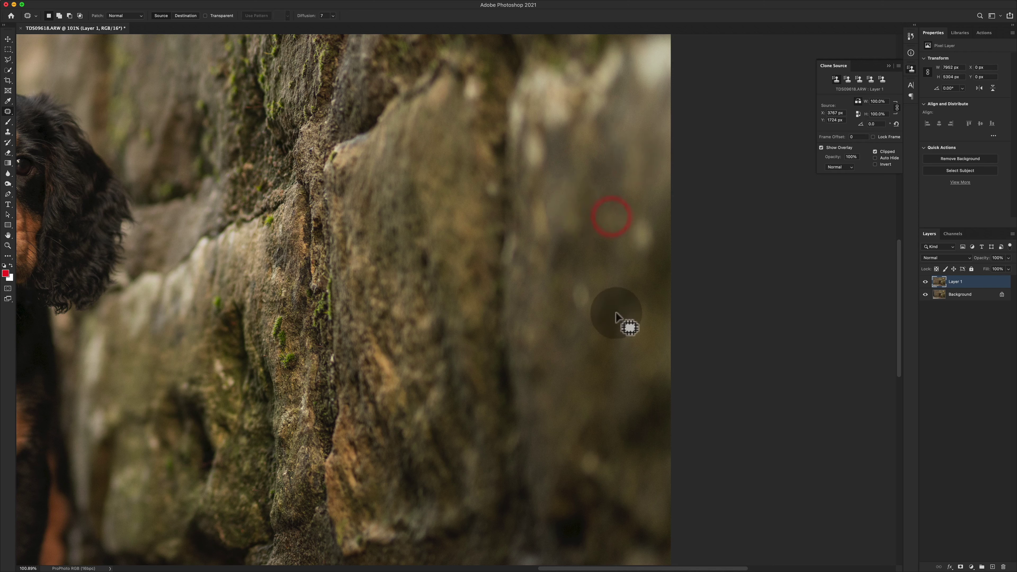
Patch further light spots lower on the blurred wall and open the Patch Tool's Diffusion setting
left_click_drag(641, 213, 641, 209)
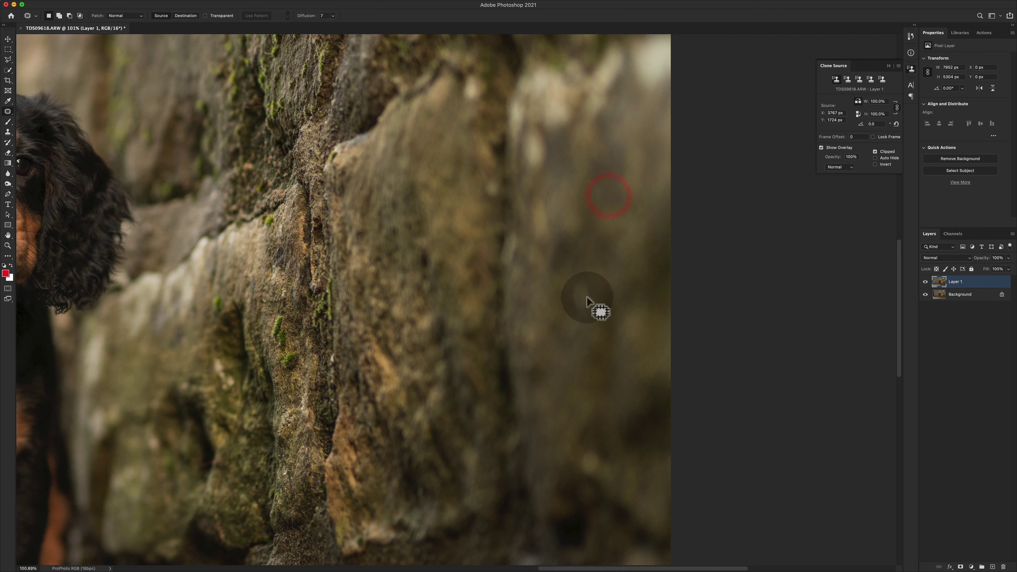
mouse_move(584, 307)
left_mouse_down()
mouse_move(589, 277)
mouse_move(597, 377)
left_mouse_up()
scroll(608, 433, "down", 3)
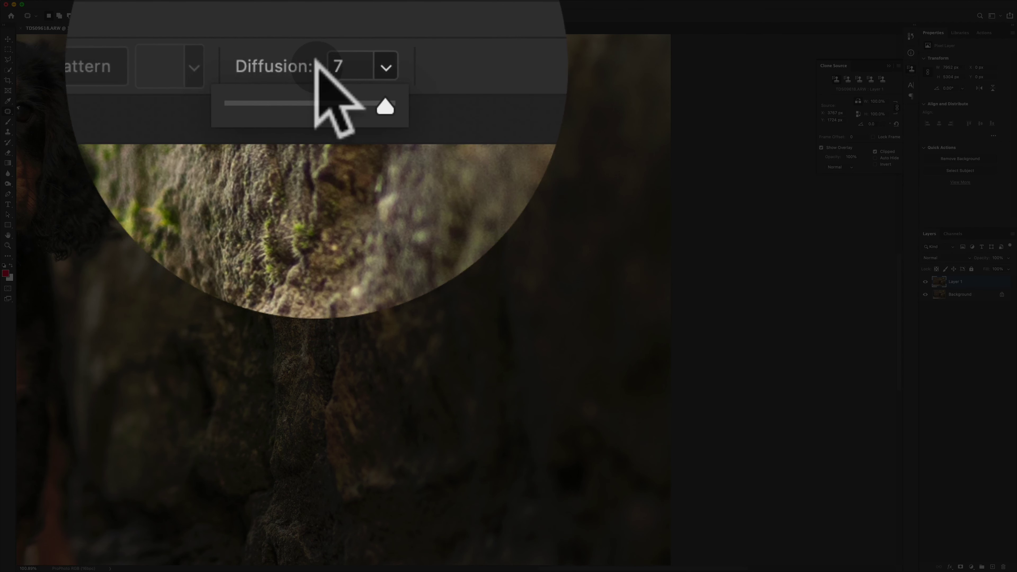
left_click(332, 105)
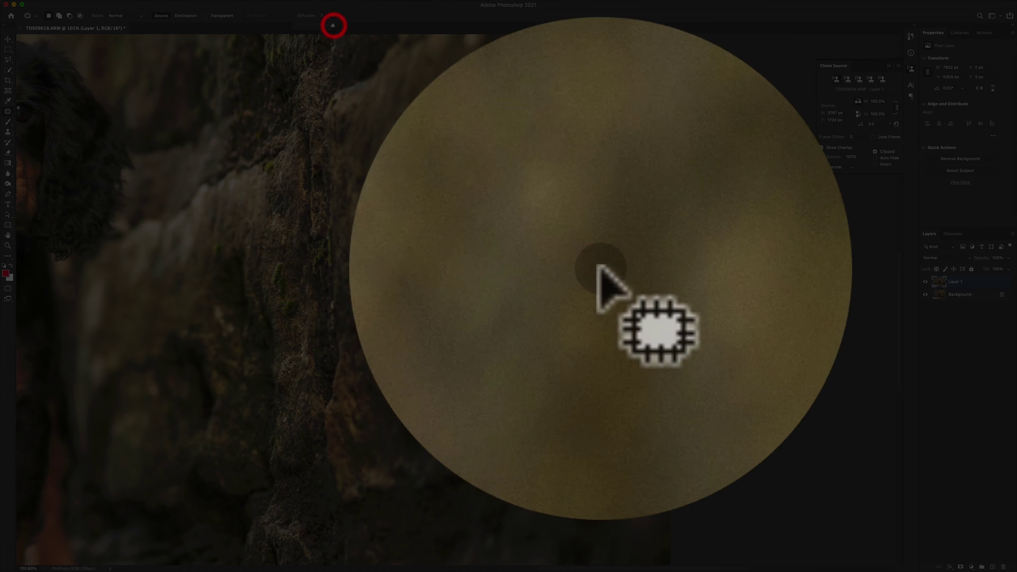
Patch the remaining light spots on the blurred stone wall near the photo's right edge with nearby texture
left_click(600, 202)
scroll(597, 320, "down", 2)
scroll(549, 273, "up", 4)
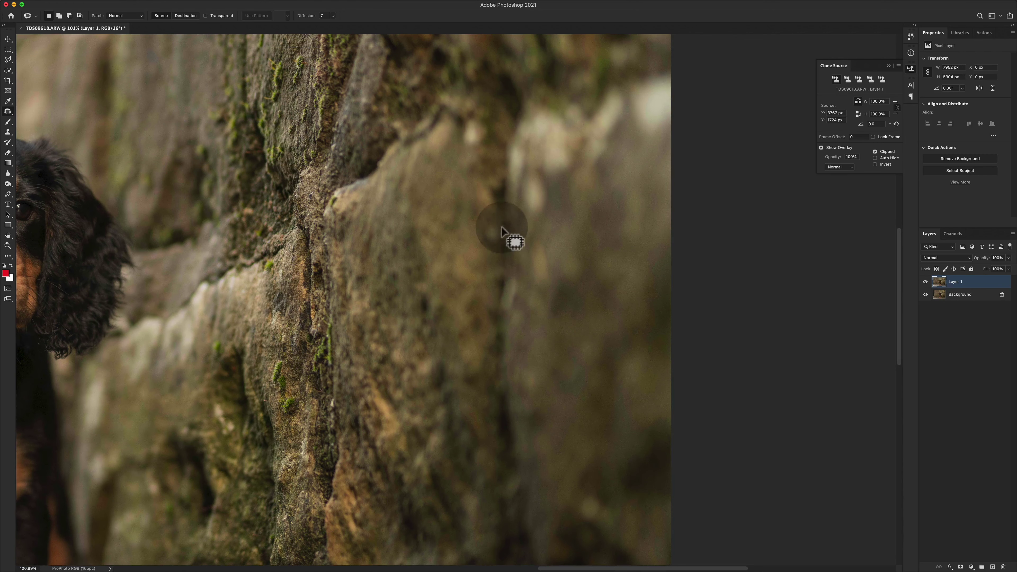
mouse_move(485, 216)
left_mouse_down()
mouse_move(481, 241)
mouse_move(502, 236)
mouse_move(490, 212)
mouse_move(492, 278)
left_mouse_up()
scroll(486, 167, "up", 2)
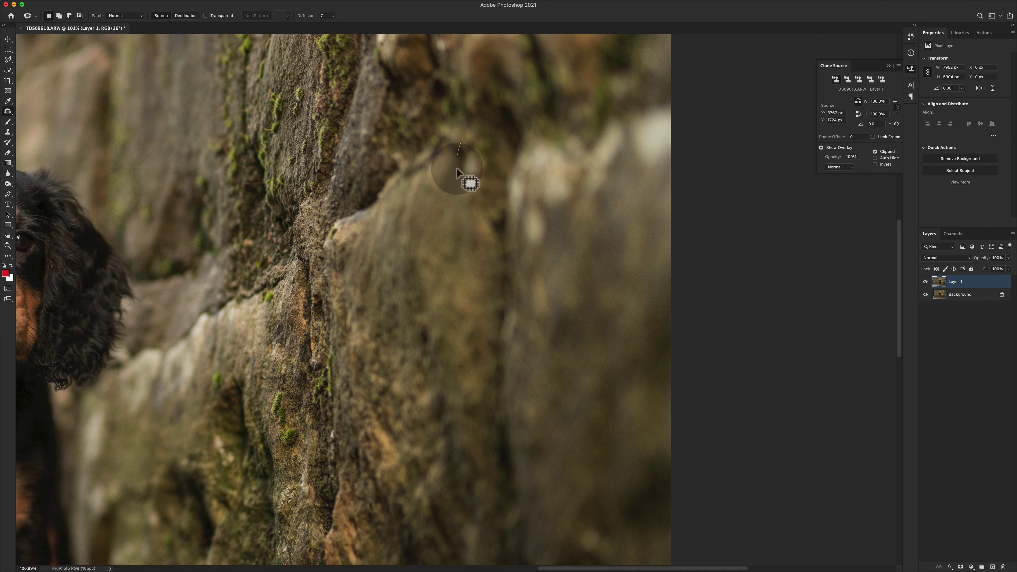
left_click_drag(458, 196, 481, 239)
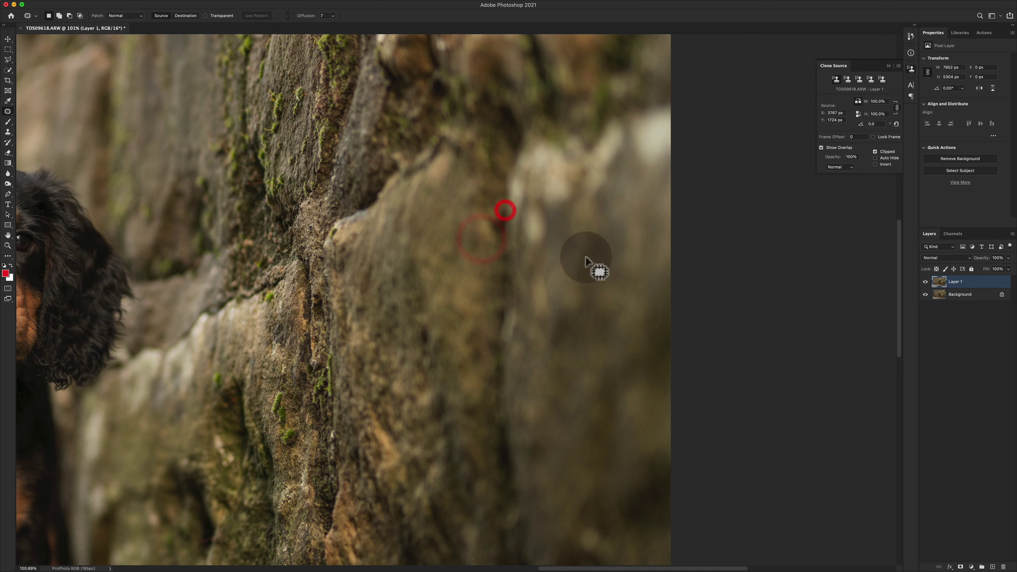
Patch a speck on the wet ground below the puppy's front paws and check the surrounding ground, wall and collar
scroll(500, 182, "down", 5)
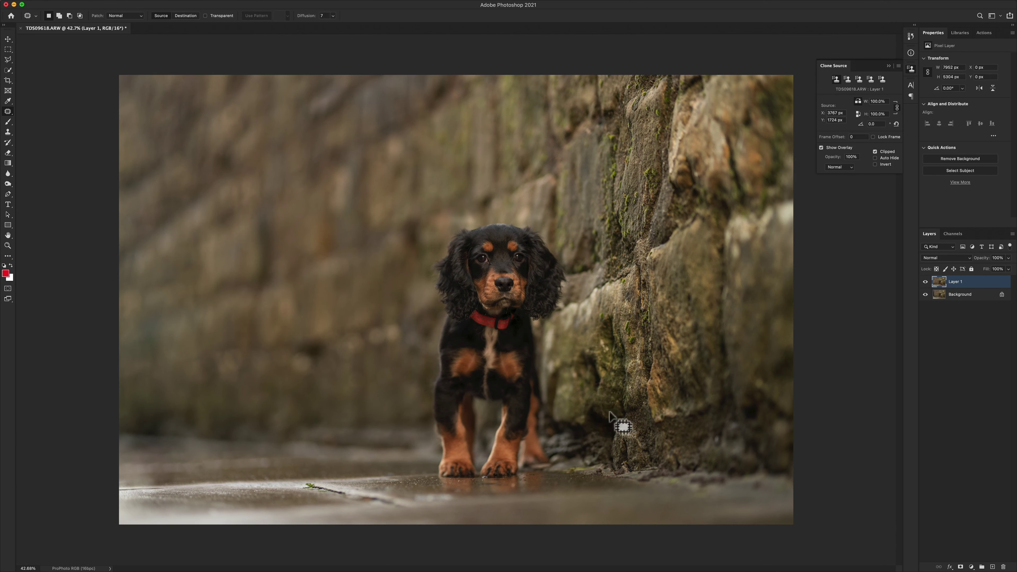
scroll(517, 497, "up", 6)
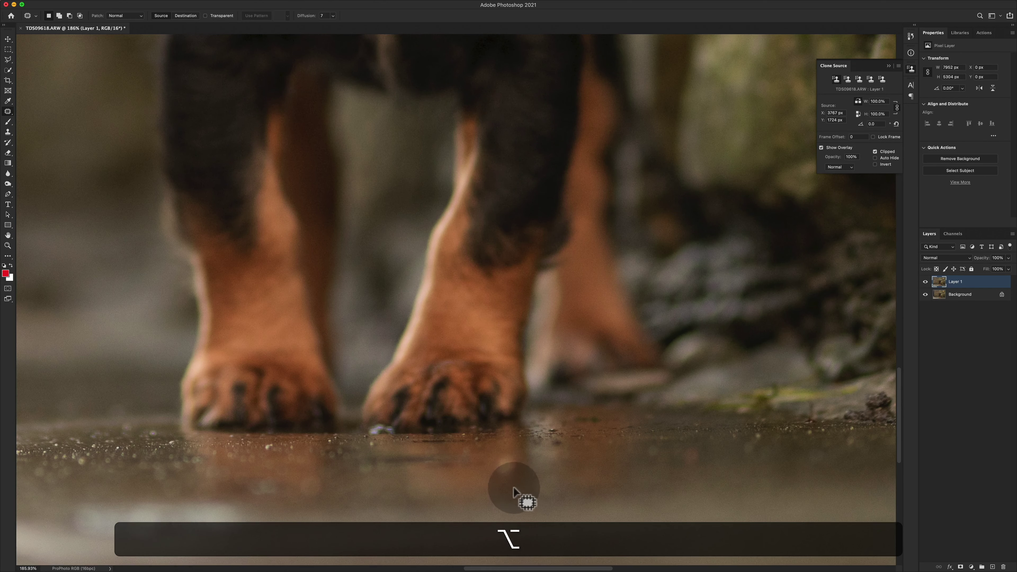
mouse_move(497, 453)
left_mouse_down()
mouse_move(492, 475)
mouse_move(517, 471)
mouse_move(515, 447)
mouse_move(482, 475)
left_mouse_up()
scroll(485, 497, "left", 7)
scroll(526, 456, "left", 6)
scroll(527, 461, "left", 5)
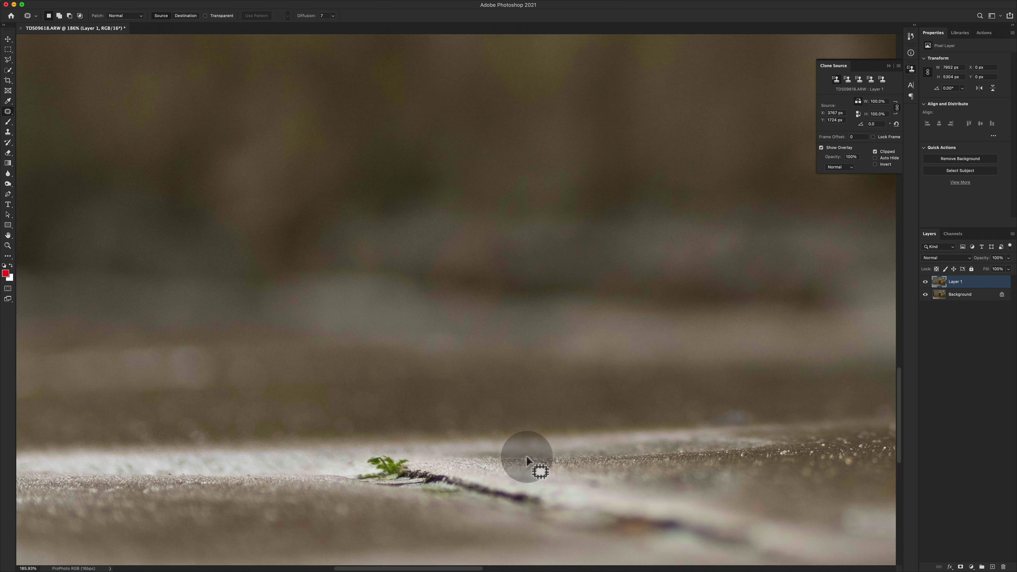
scroll(657, 405, "right", 15)
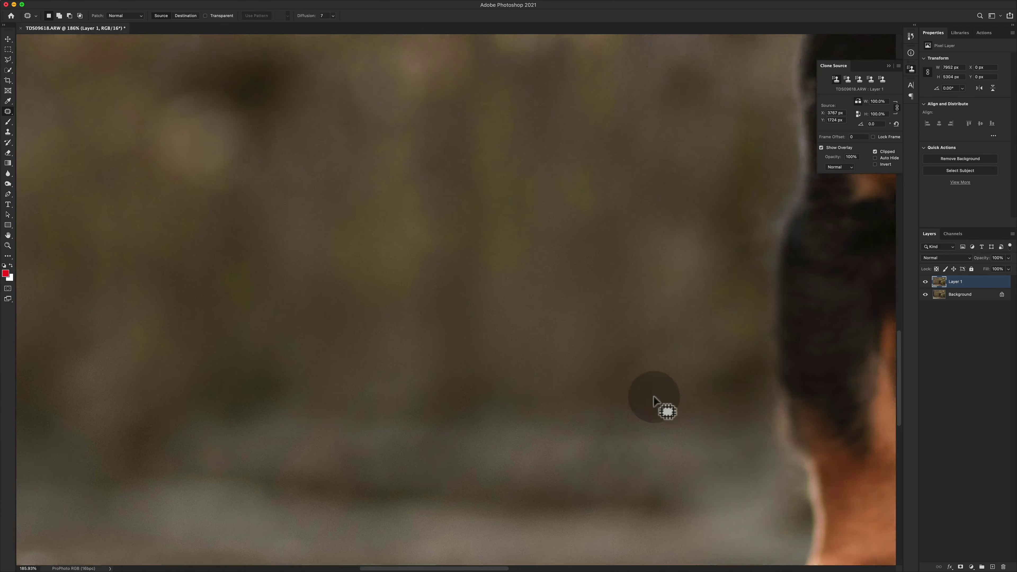
scroll(653, 398, "up", 10)
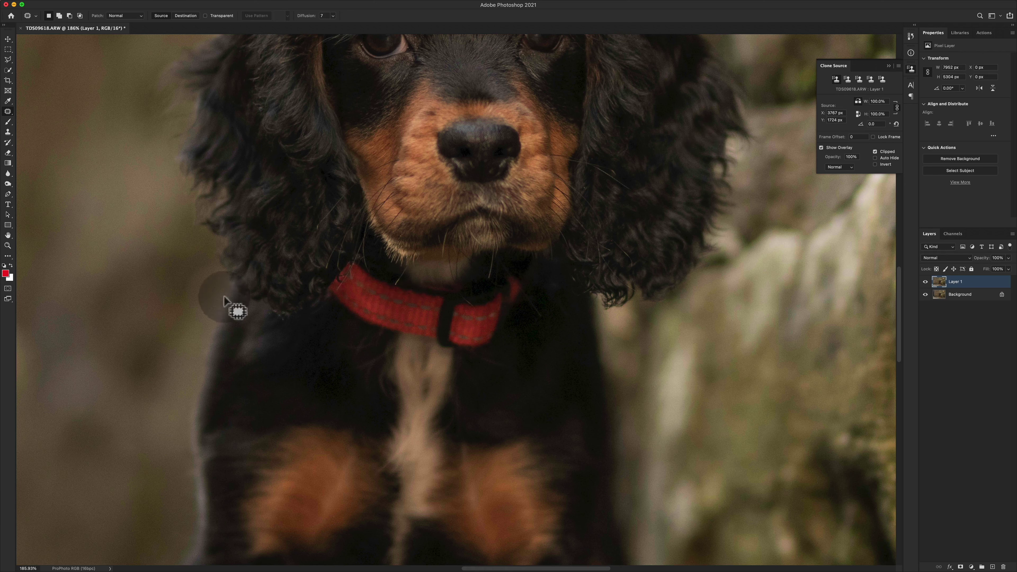
With the Clone Stamp, sample the light chest fur, rotate the clone source to 10° and clone over the collar's left half, undoing the stray stroke
left_click(7, 112)
left_click(8, 132)
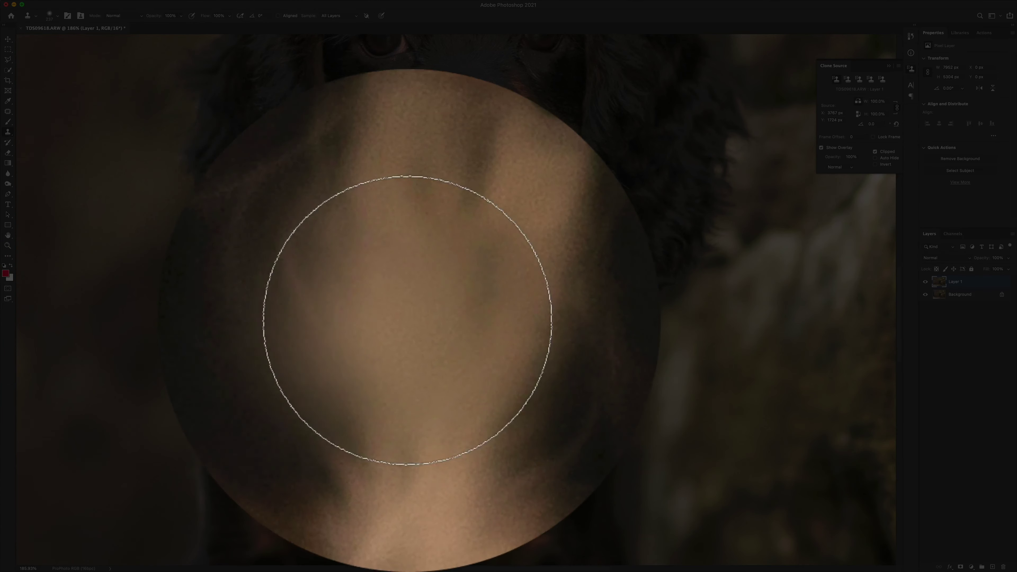
left_click(409, 318, "alt")
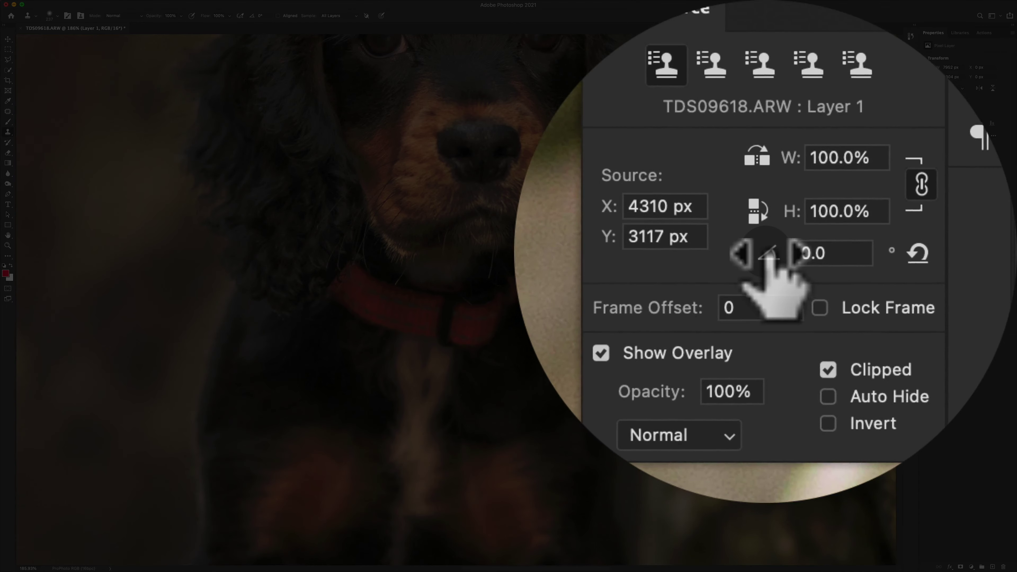
left_click_drag(768, 255, 815, 255)
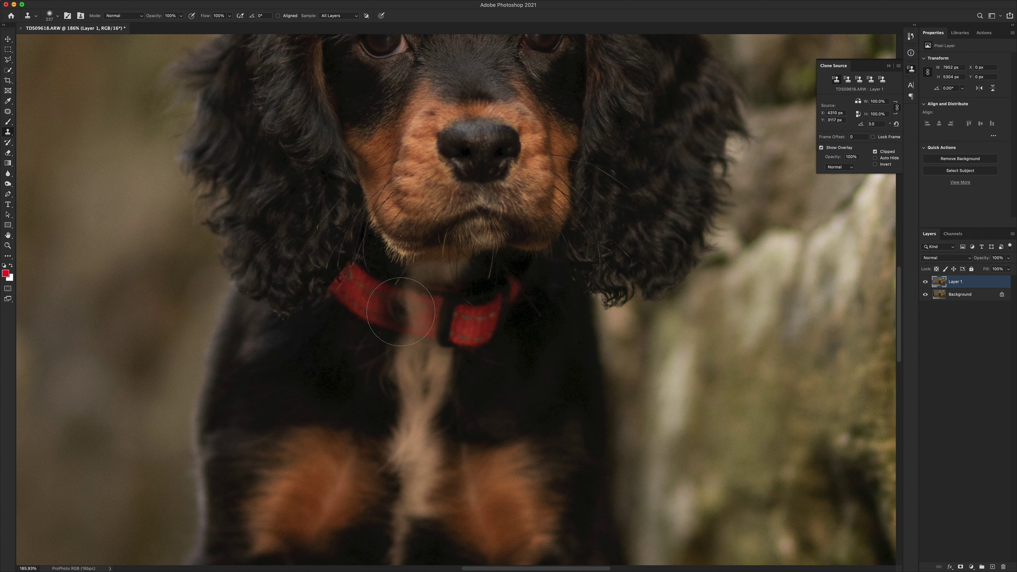
left_click_drag(862, 126, 890, 126)
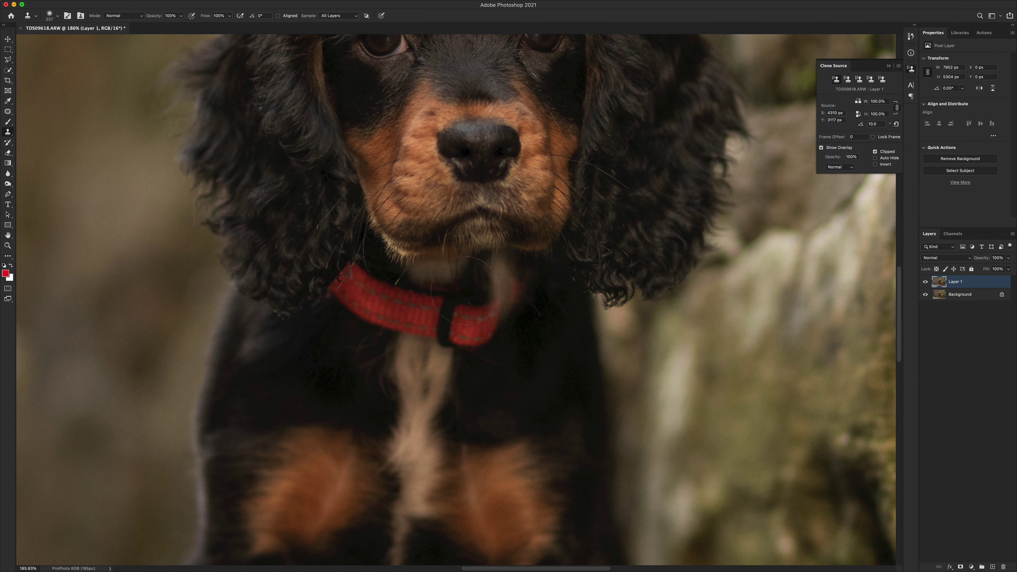
mouse_move(396, 309)
left_mouse_down()
mouse_move(378, 296)
mouse_move(372, 310)
mouse_move(359, 290)
mouse_move(336, 350)
left_mouse_up()
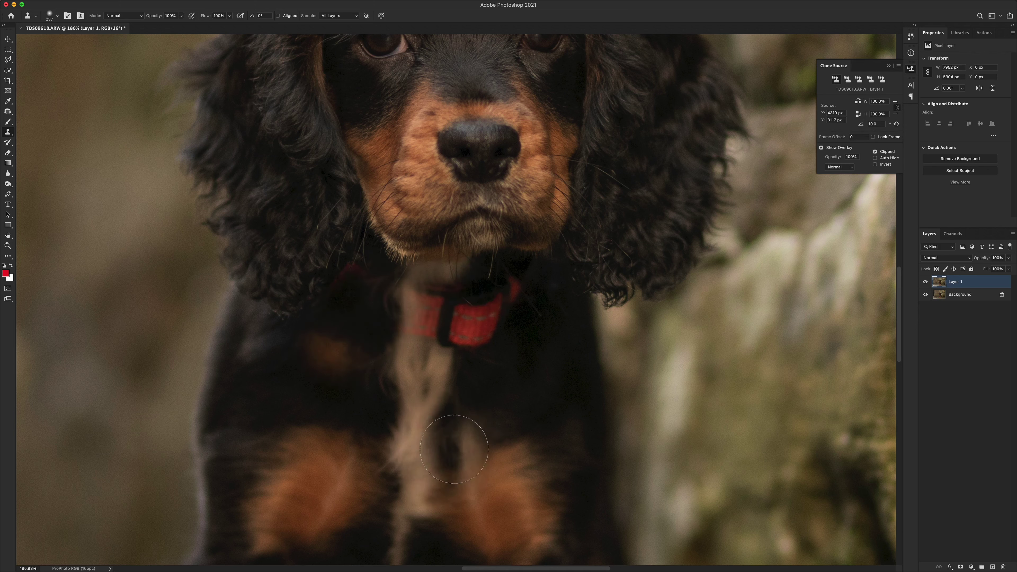
key("super+z")
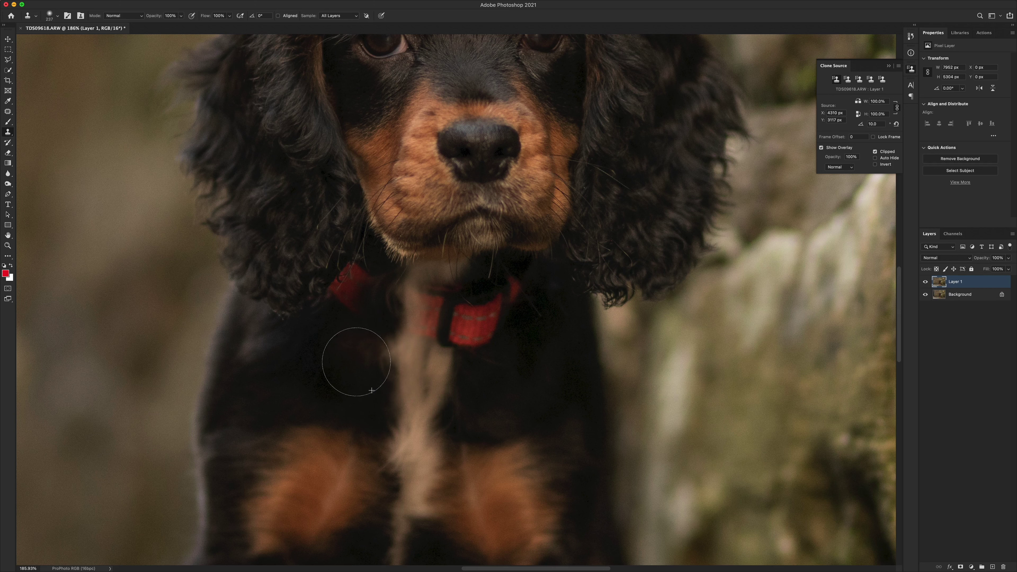
Sample the edge of the light chest stripe, rotate the clone source to -11.8° and clone over the collar's buckle section
key("alt")
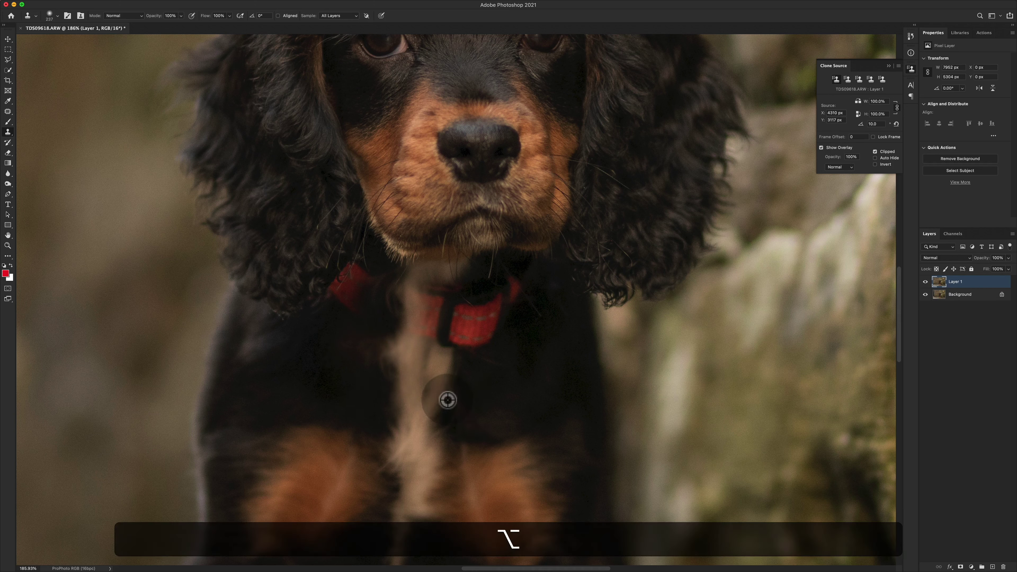
left_click(448, 400, "alt")
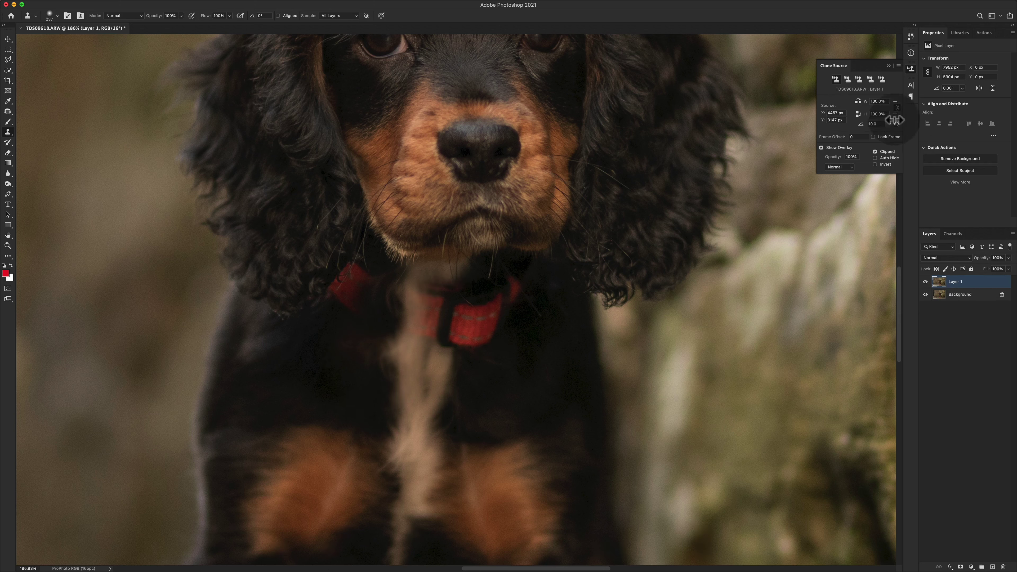
left_click_drag(859, 123, 845, 126)
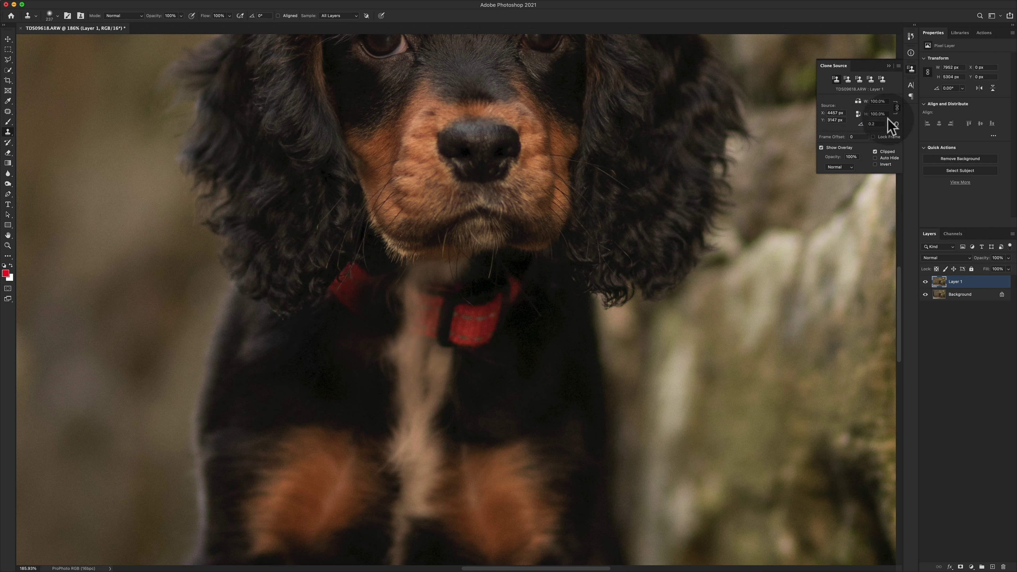
left_click_drag(862, 124, 844, 124)
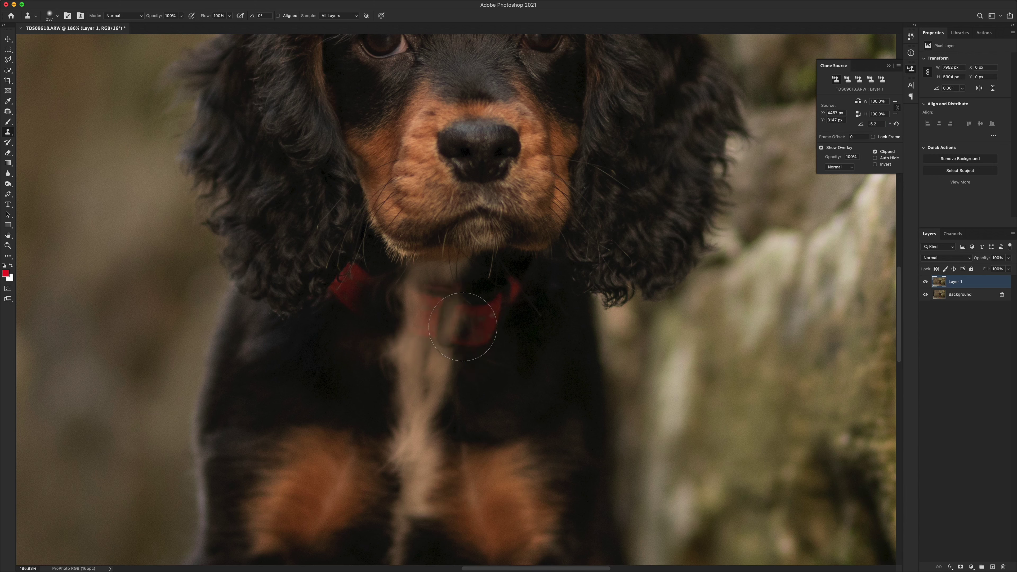
left_click_drag(860, 124, 839, 131)
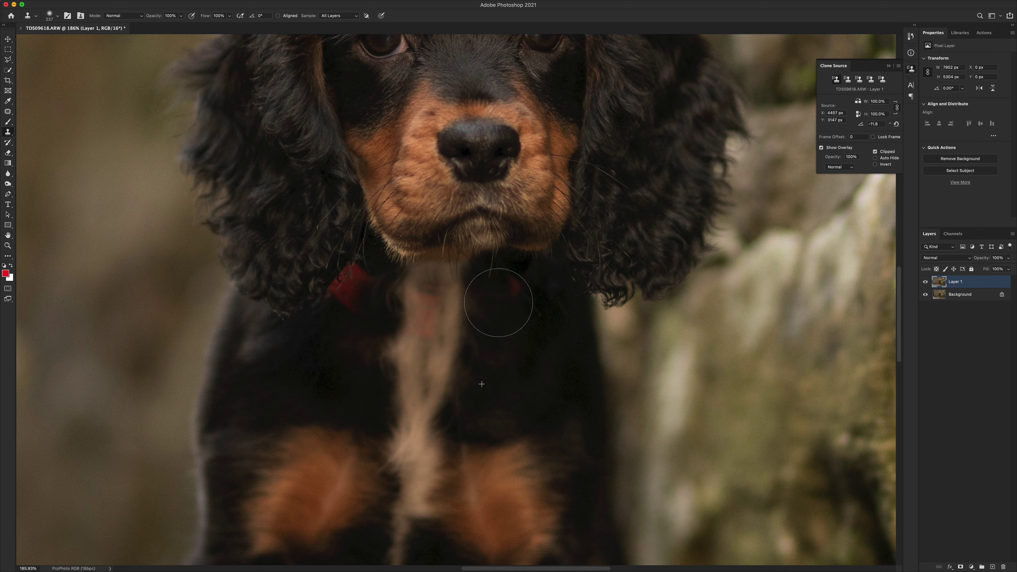
Clone dark chest fur over the collar remnant beside the right ear and clean up the stray light patch beneath it
left_click_drag(514, 293, 514, 291)
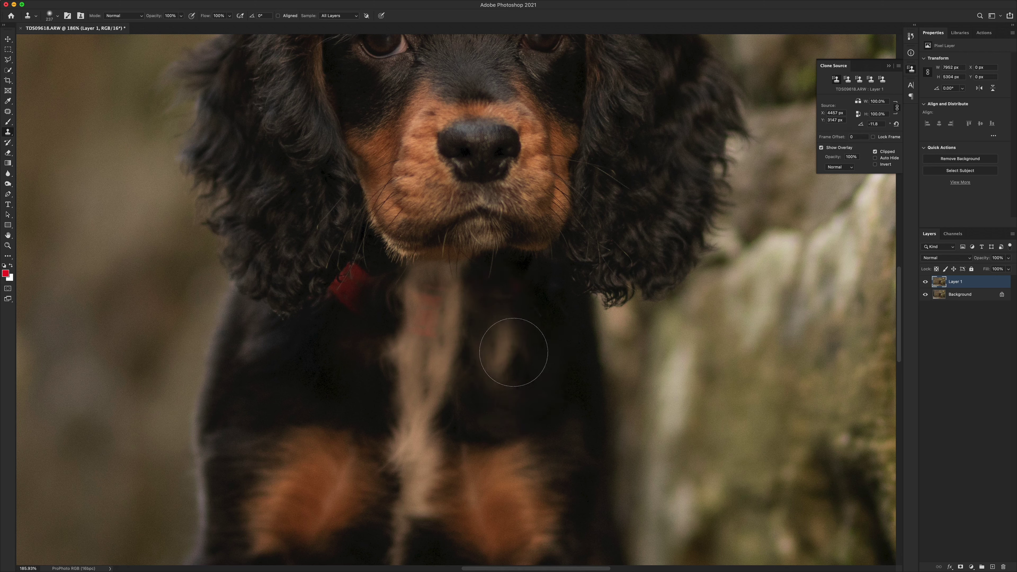
left_click_drag(527, 329, 500, 348)
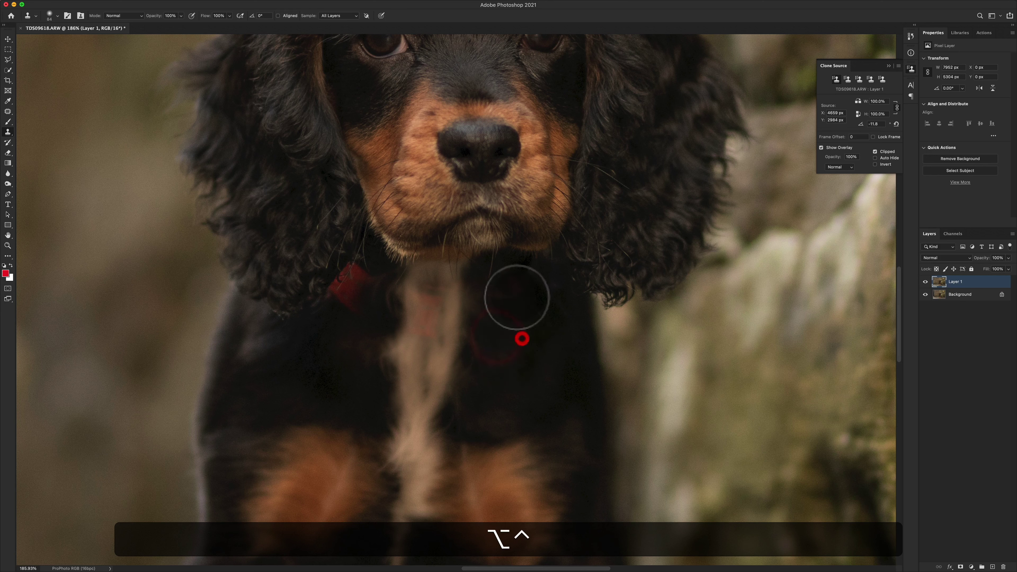
mouse_move(495, 279)
left_mouse_down()
mouse_move(502, 345)
mouse_move(501, 304)
mouse_move(473, 295)
left_mouse_up()
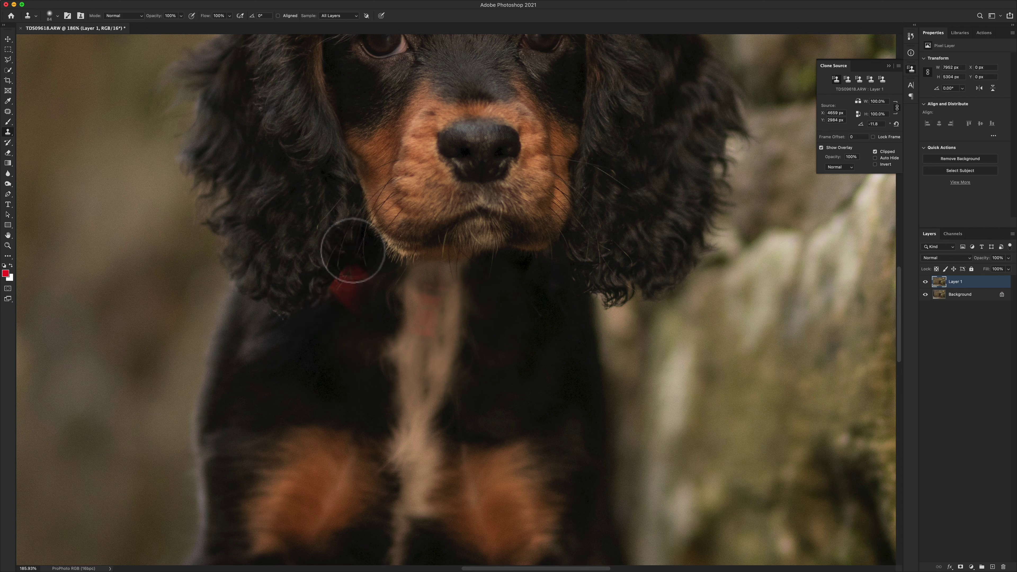
Sample dark fur below the left ear, rotate the clone source to about -19° and clone over the last red collar piece
left_click_drag(293, 316, 309, 321)
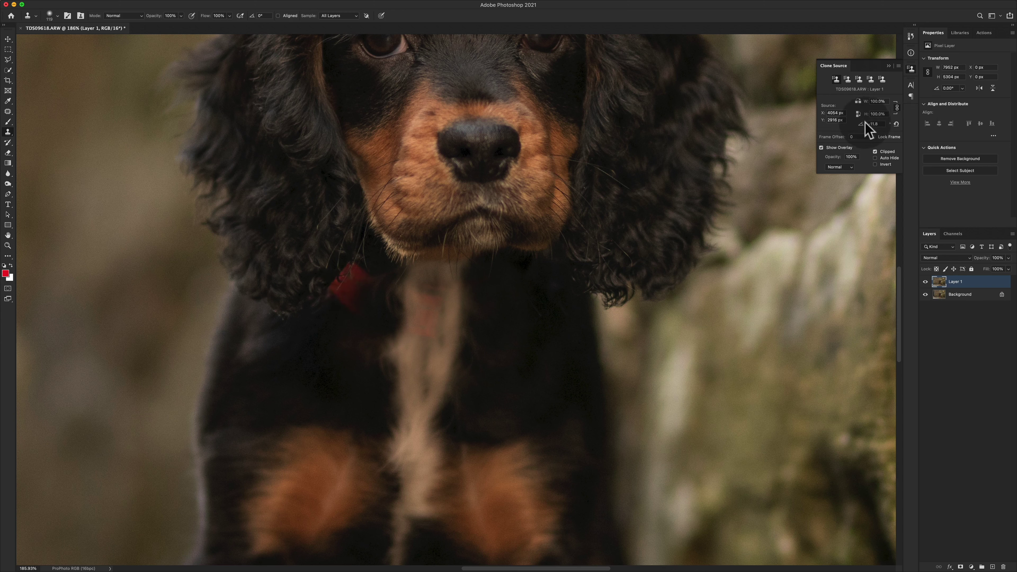
left_click_drag(863, 131, 839, 129)
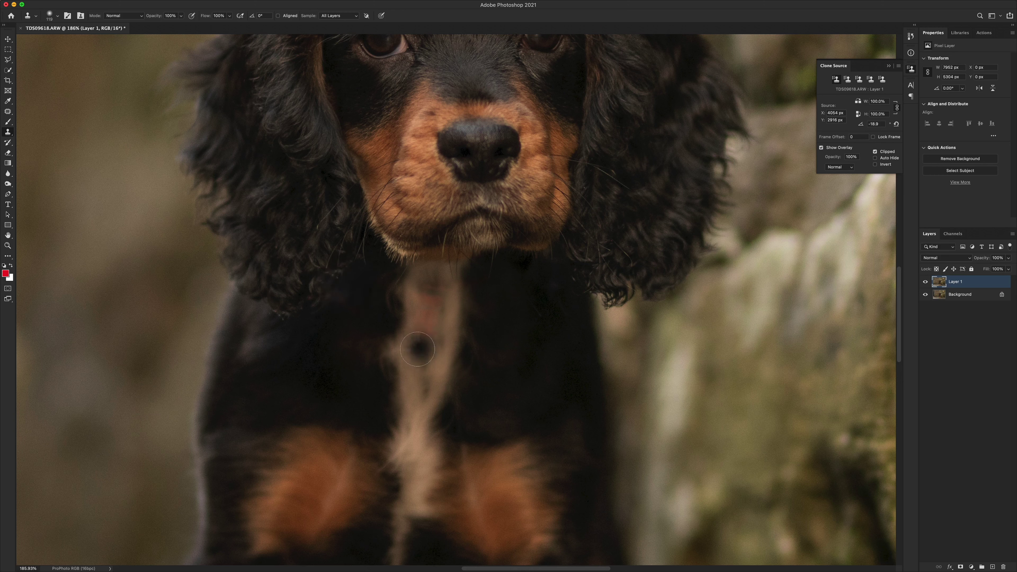
key("alt")
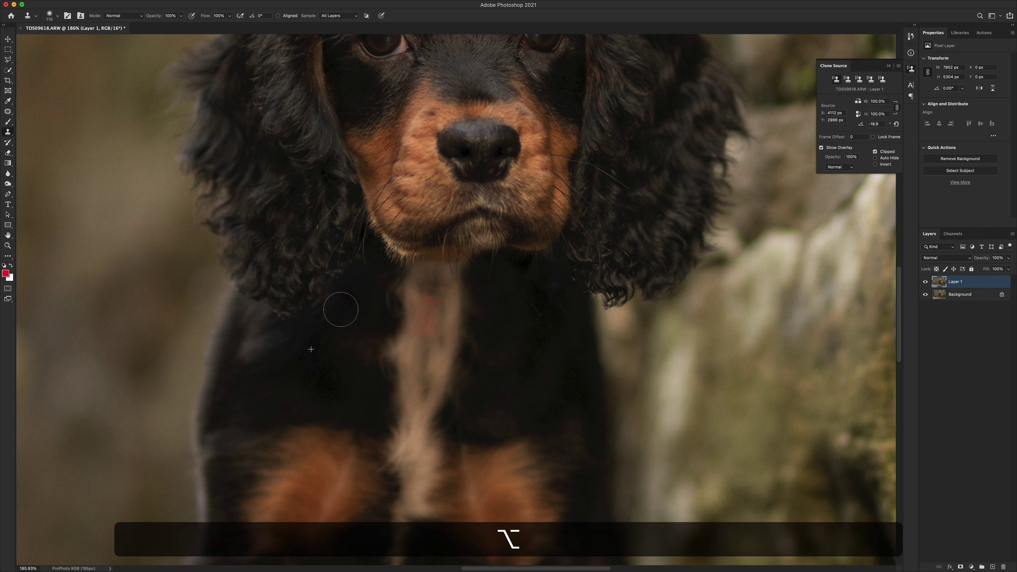
Switch to the Healing Brush, sample clean fur lower on the light chest stripe and heal the reddish tint beneath the chin
scroll(432, 337, "up", 3)
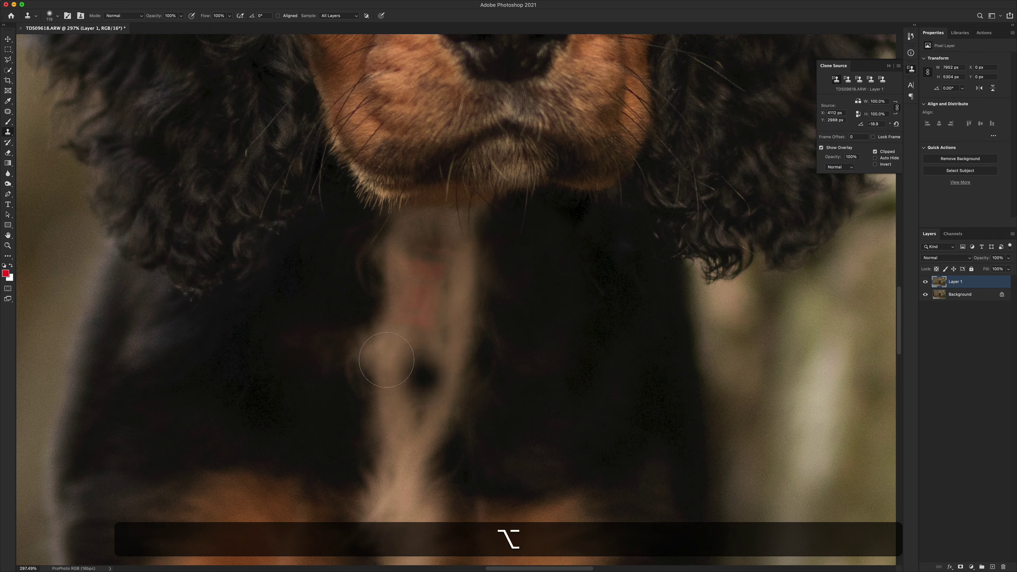
left_click(421, 295)
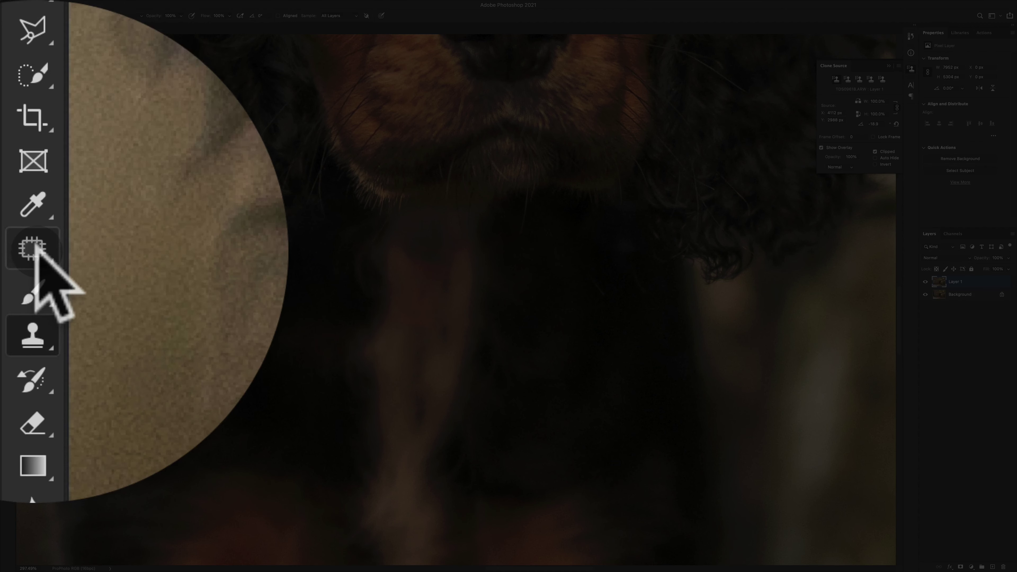
right_click(8, 113)
left_click(28, 120)
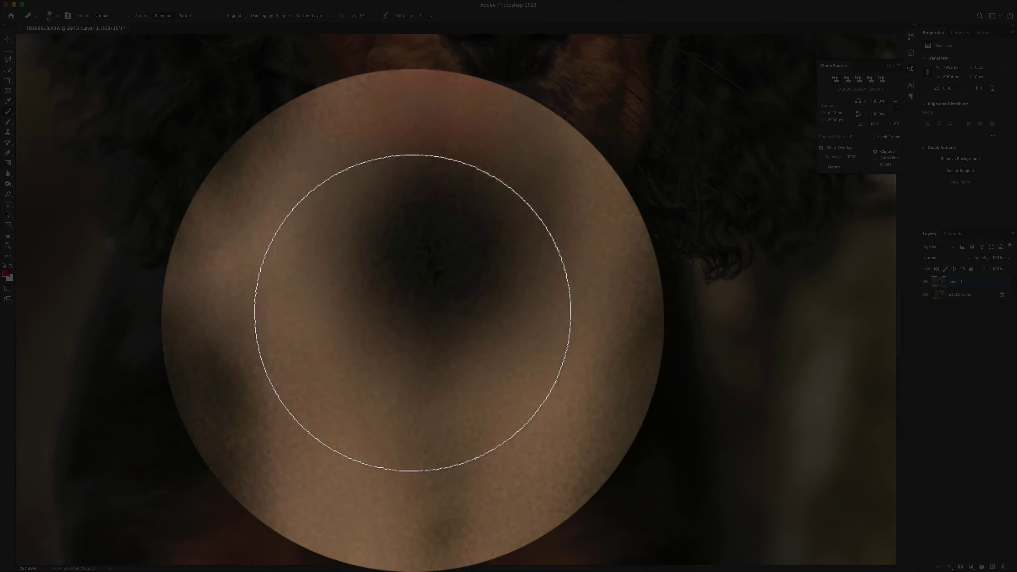
left_click_drag(425, 375, 399, 372)
left_click(426, 425, "alt")
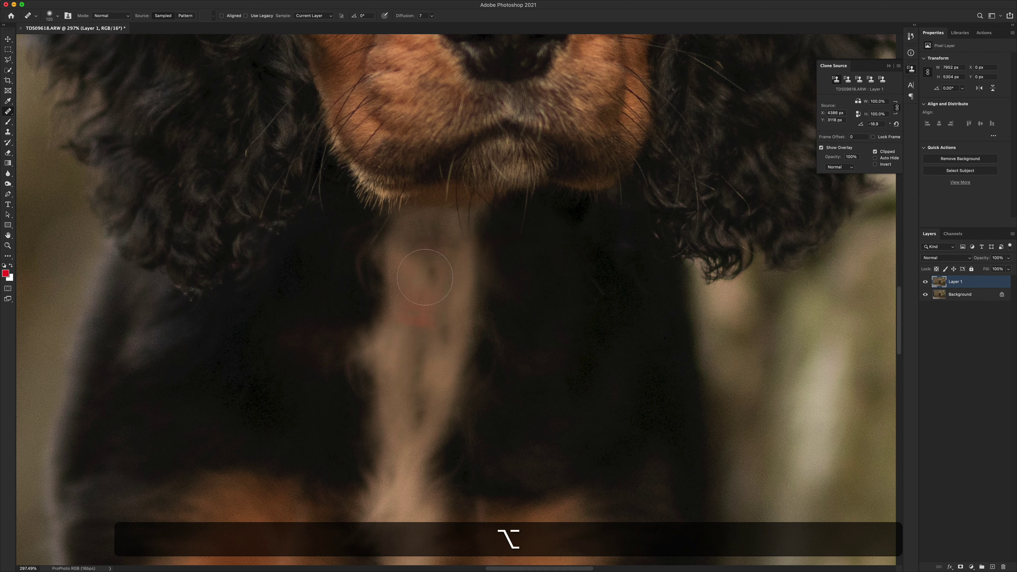
mouse_move(424, 281)
left_mouse_down()
mouse_move(424, 319)
mouse_move(431, 264)
mouse_move(445, 311)
left_mouse_up()
Check the healed chest stripe and heal the remaining dark marks on its upper part with a smaller brush
scroll(426, 357, "down", 5)
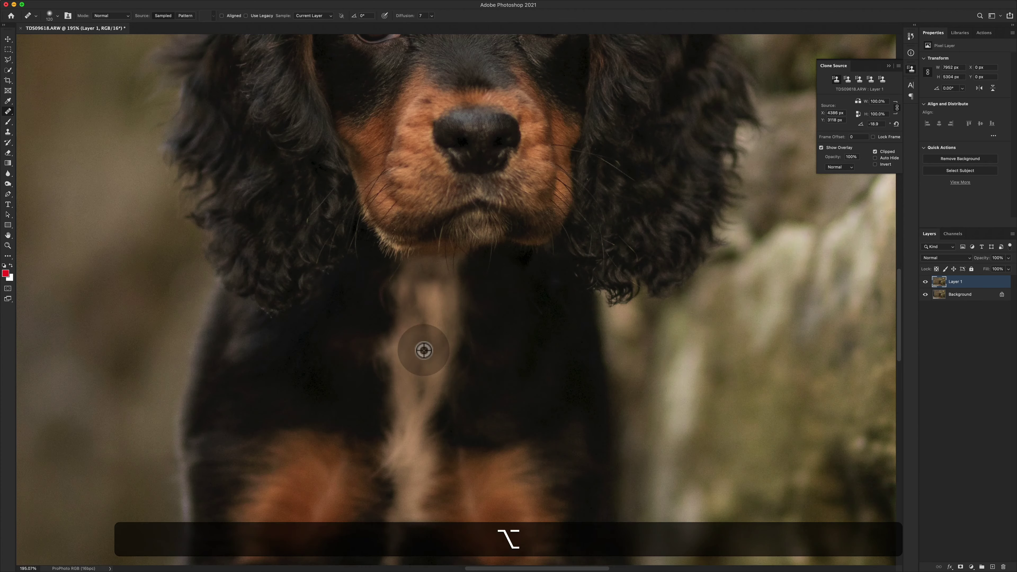
scroll(422, 357, "up", 5)
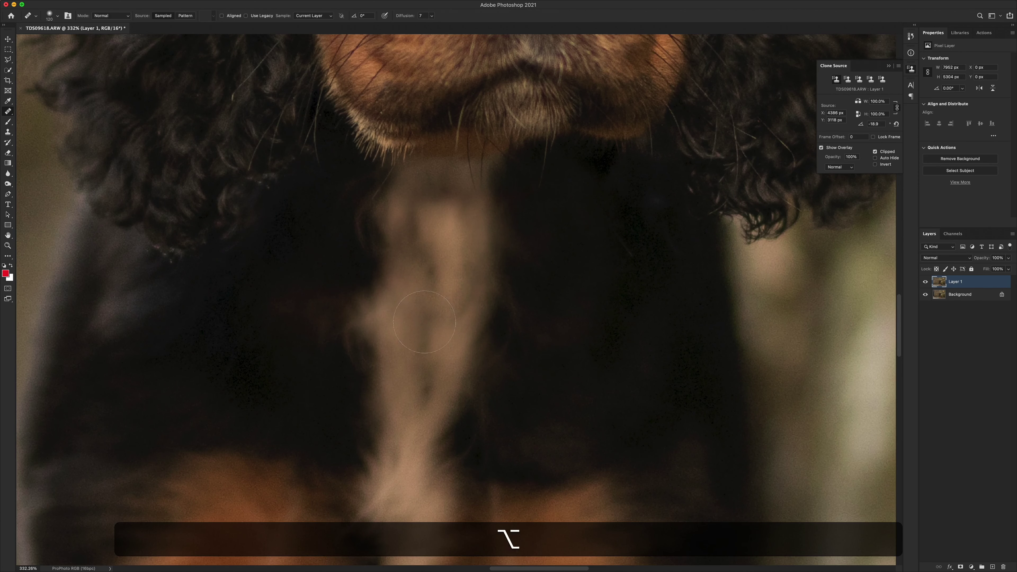
left_click_drag(435, 286, 421, 286)
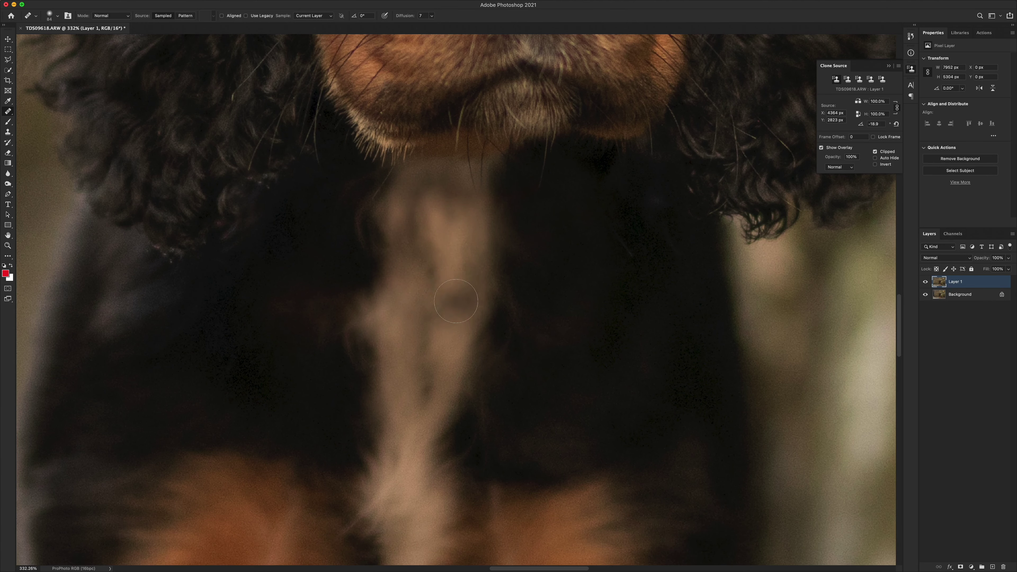
Resize the Healing Brush and heal the faint reddish stains in the dark fur on both sides of the chest stripe
scroll(456, 296, "down", 5)
scroll(474, 292, "up", 5)
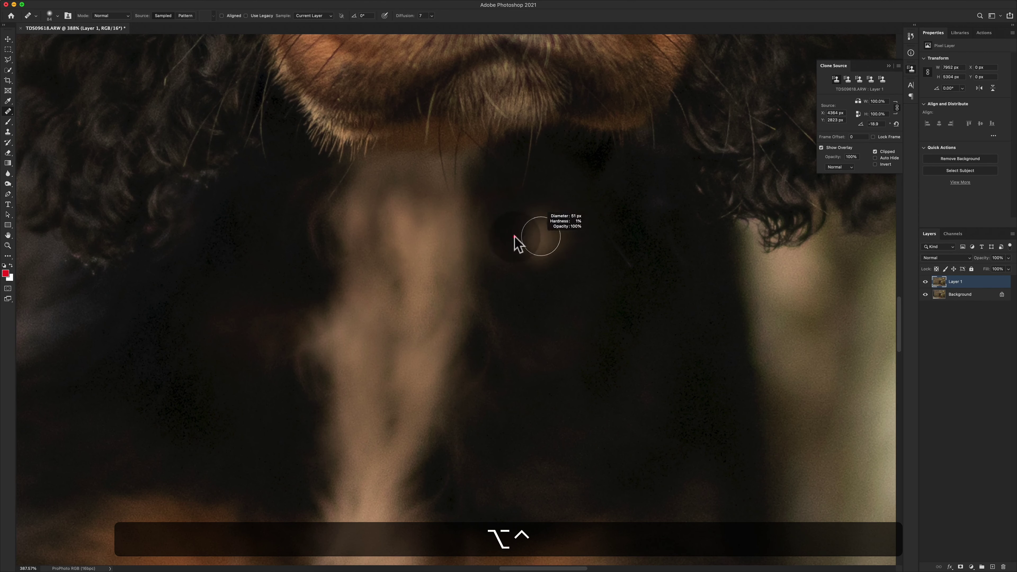
left_click_drag(514, 236, 514, 236)
left_click(482, 266, "alt")
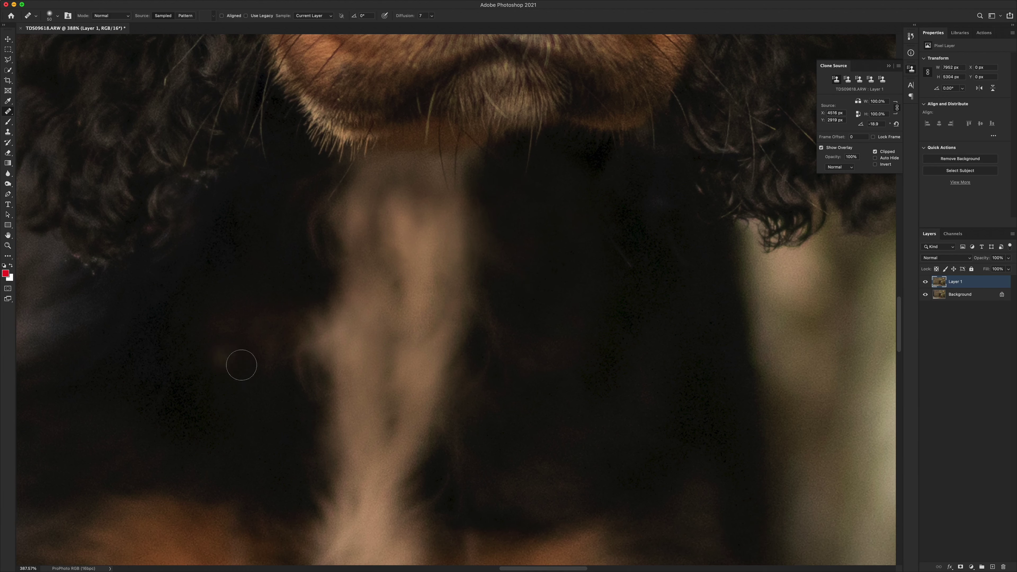
left_click_drag(243, 460, 293, 468)
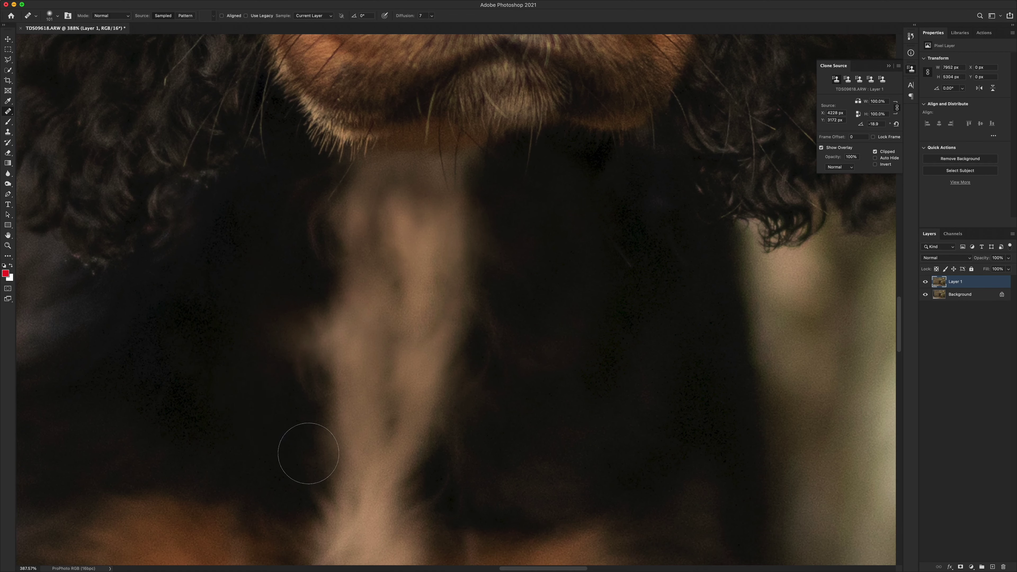
Compare the whole photo with and without the retouched Layer 1
scroll(304, 451, "down", 10)
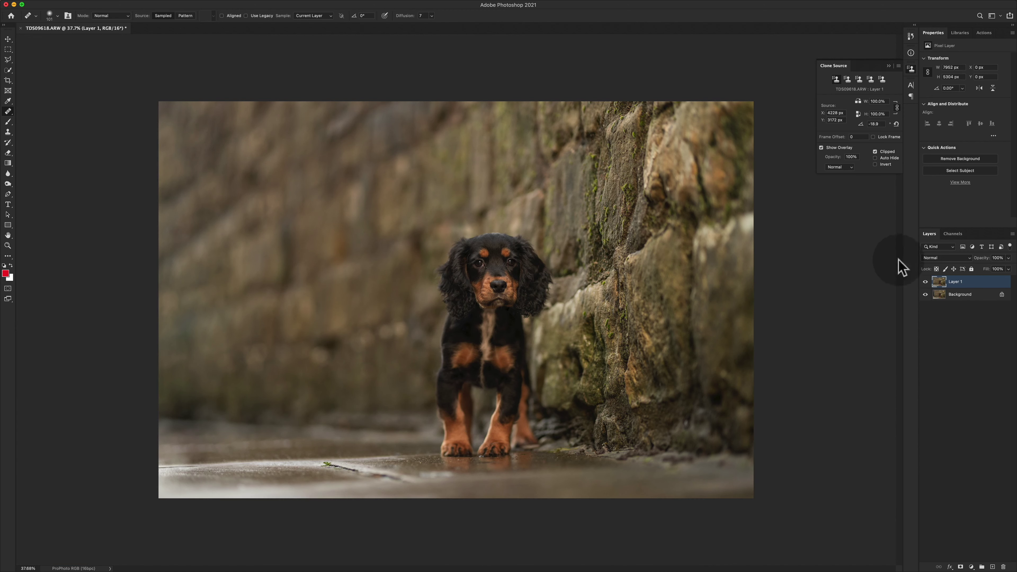
left_click(926, 281)
left_click(925, 281)
left_click(925, 281)
left_click(923, 281)
left_click(924, 282)
Examine the fur beside the light chest stripe up close, comparing the original with the retouched Layer 1
scroll(477, 334, "up", 8)
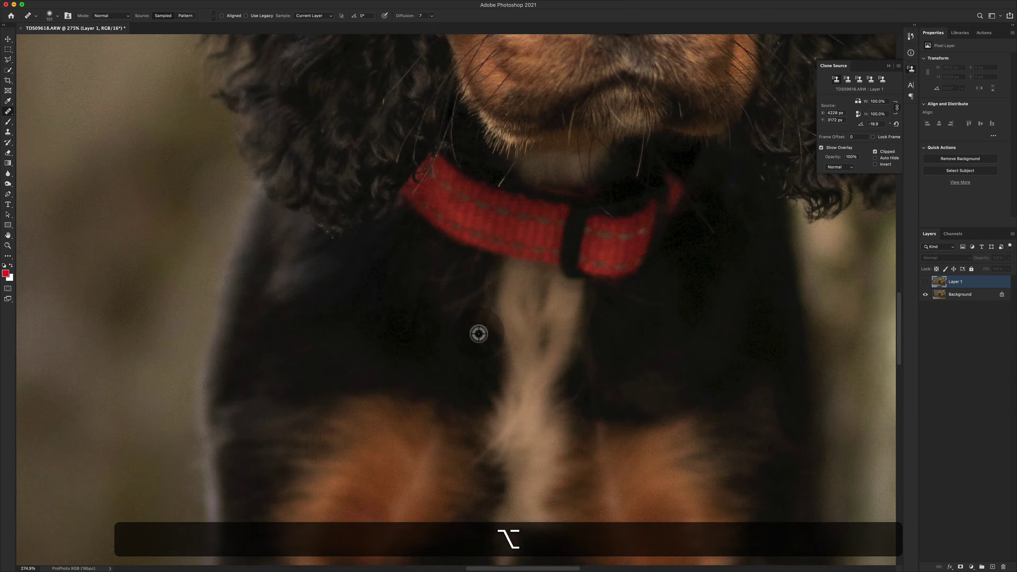
scroll(497, 333, "up", 3)
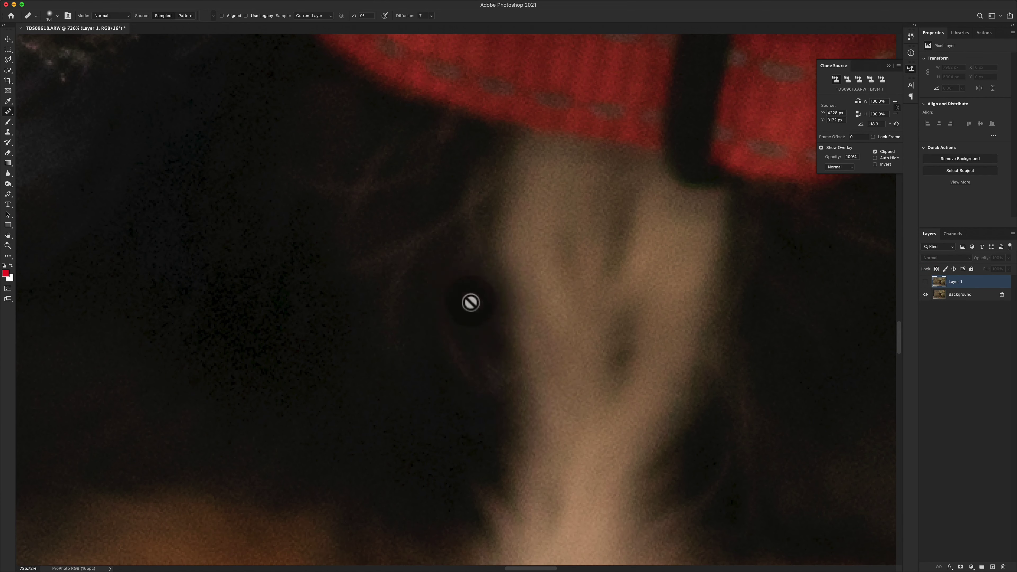
left_click(925, 281)
left_click(925, 281)
left_click(926, 281)
left_click(925, 281)
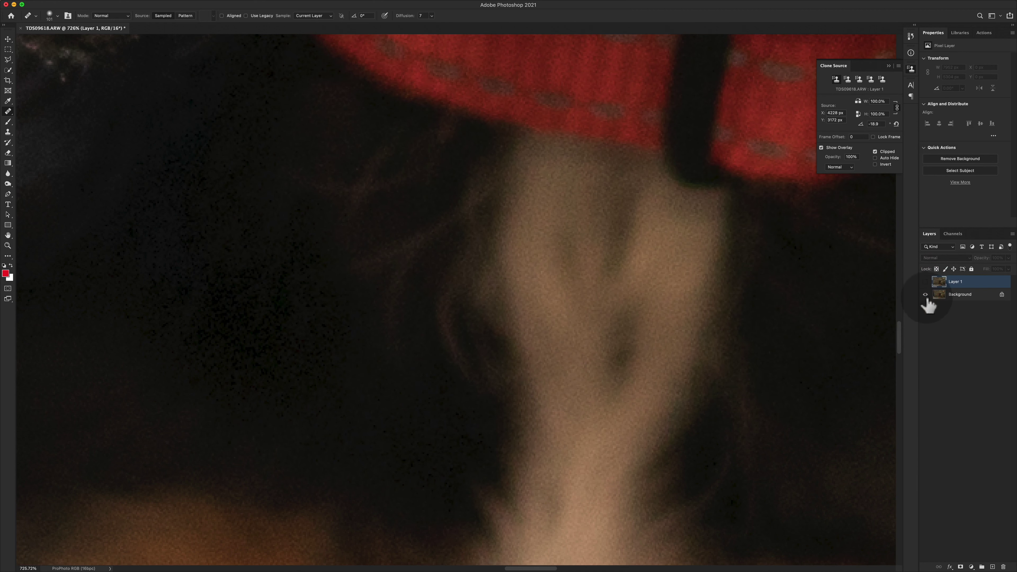
left_click(924, 282)
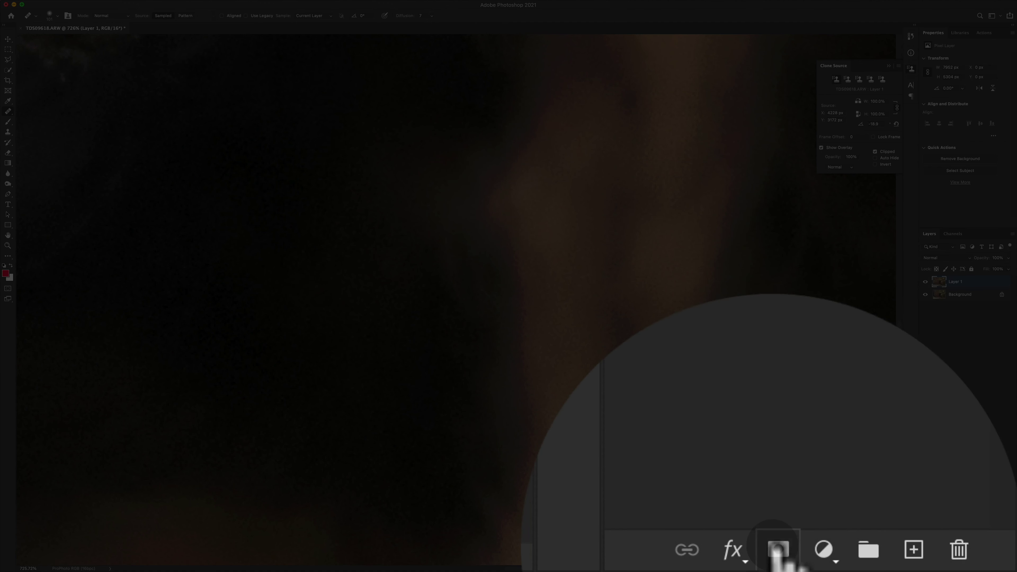
Add a layer mask to Layer 1 and brush black along the left edge of the chest stripe to restore the original fur wisps
left_click(960, 567)
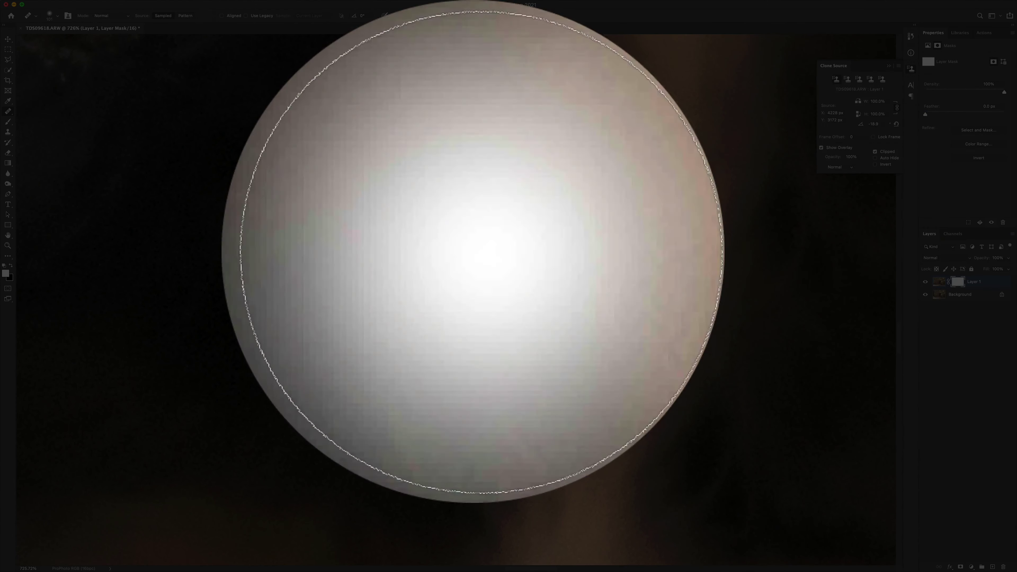
key("b")
left_click_drag(403, 223, 533, 219)
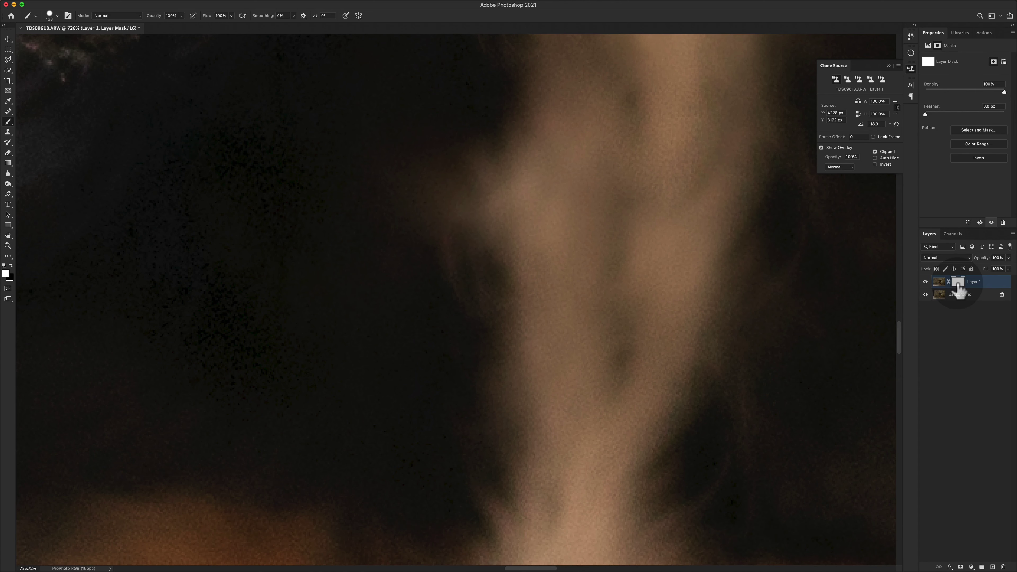
key("x")
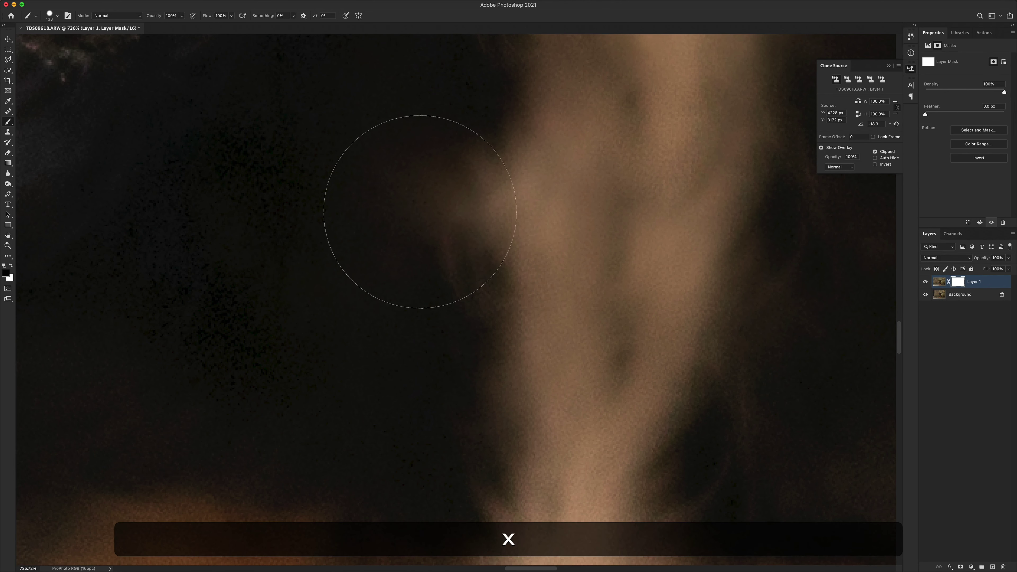
mouse_move(476, 201)
left_mouse_down()
mouse_move(438, 202)
mouse_move(426, 175)
mouse_move(437, 303)
mouse_move(377, 60)
left_mouse_up()
mouse_move(421, 287)
left_mouse_down()
mouse_move(452, 237)
mouse_move(455, 153)
mouse_move(328, 345)
left_mouse_up()
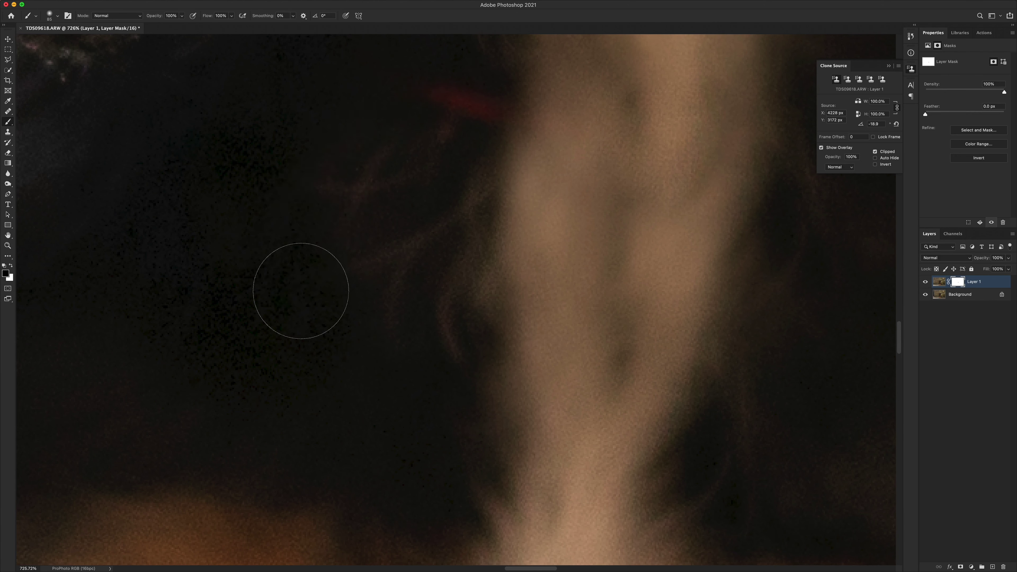
Paint white on the Layer 1 mask over the exposed red collar patch left of the chest stripe, and check the whole photo
scroll(391, 255, "up", 3)
key("x")
left_click_drag(470, 170, 446, 164)
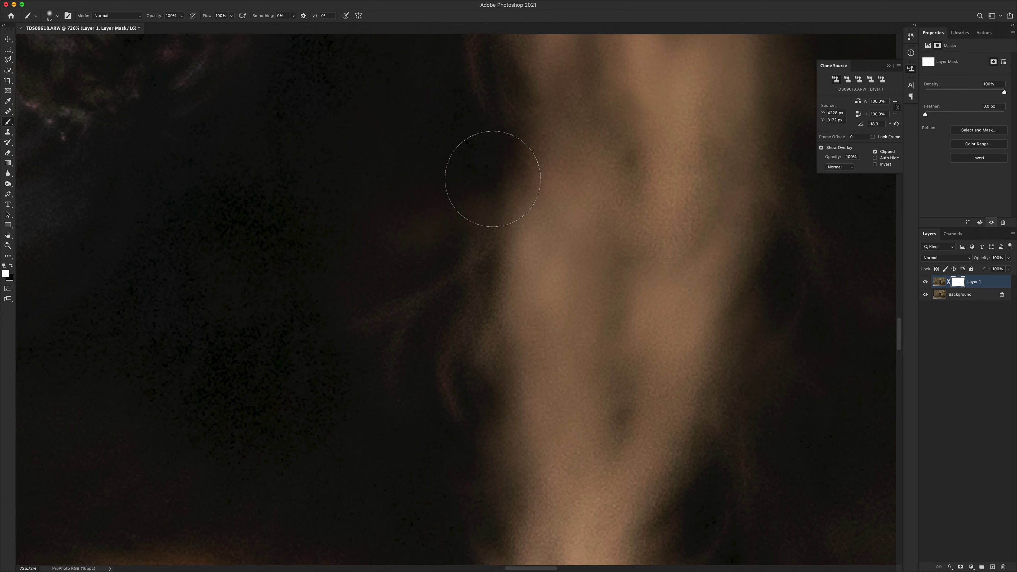
scroll(496, 168, "down", 10)
scroll(498, 176, "down", 3)
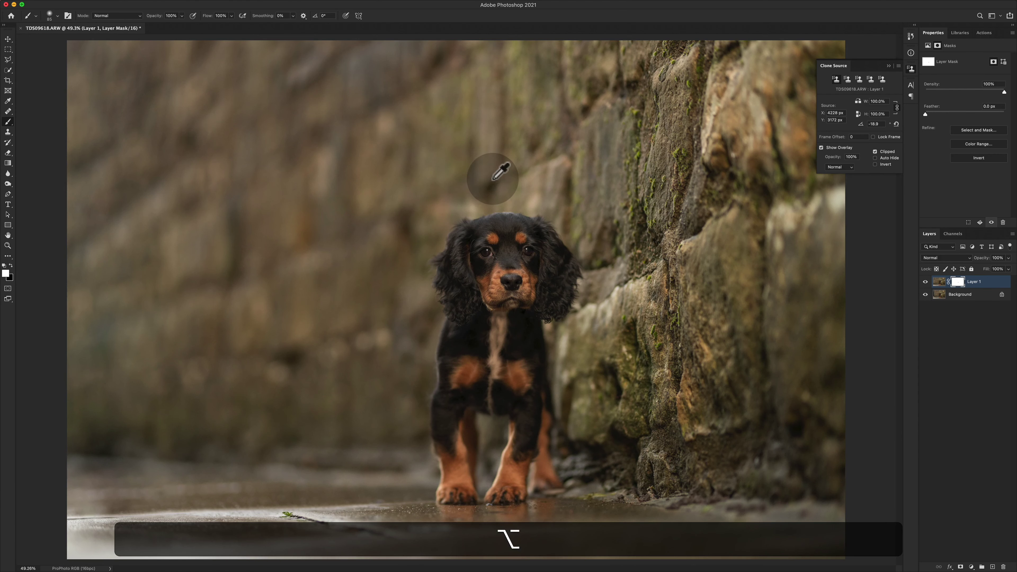
scroll(699, 292, "down", 2)
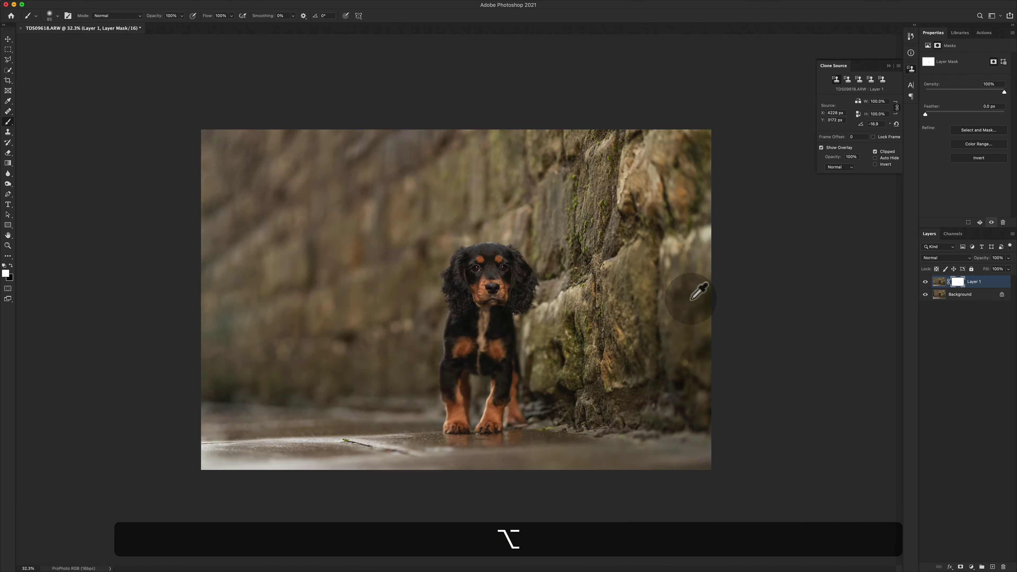